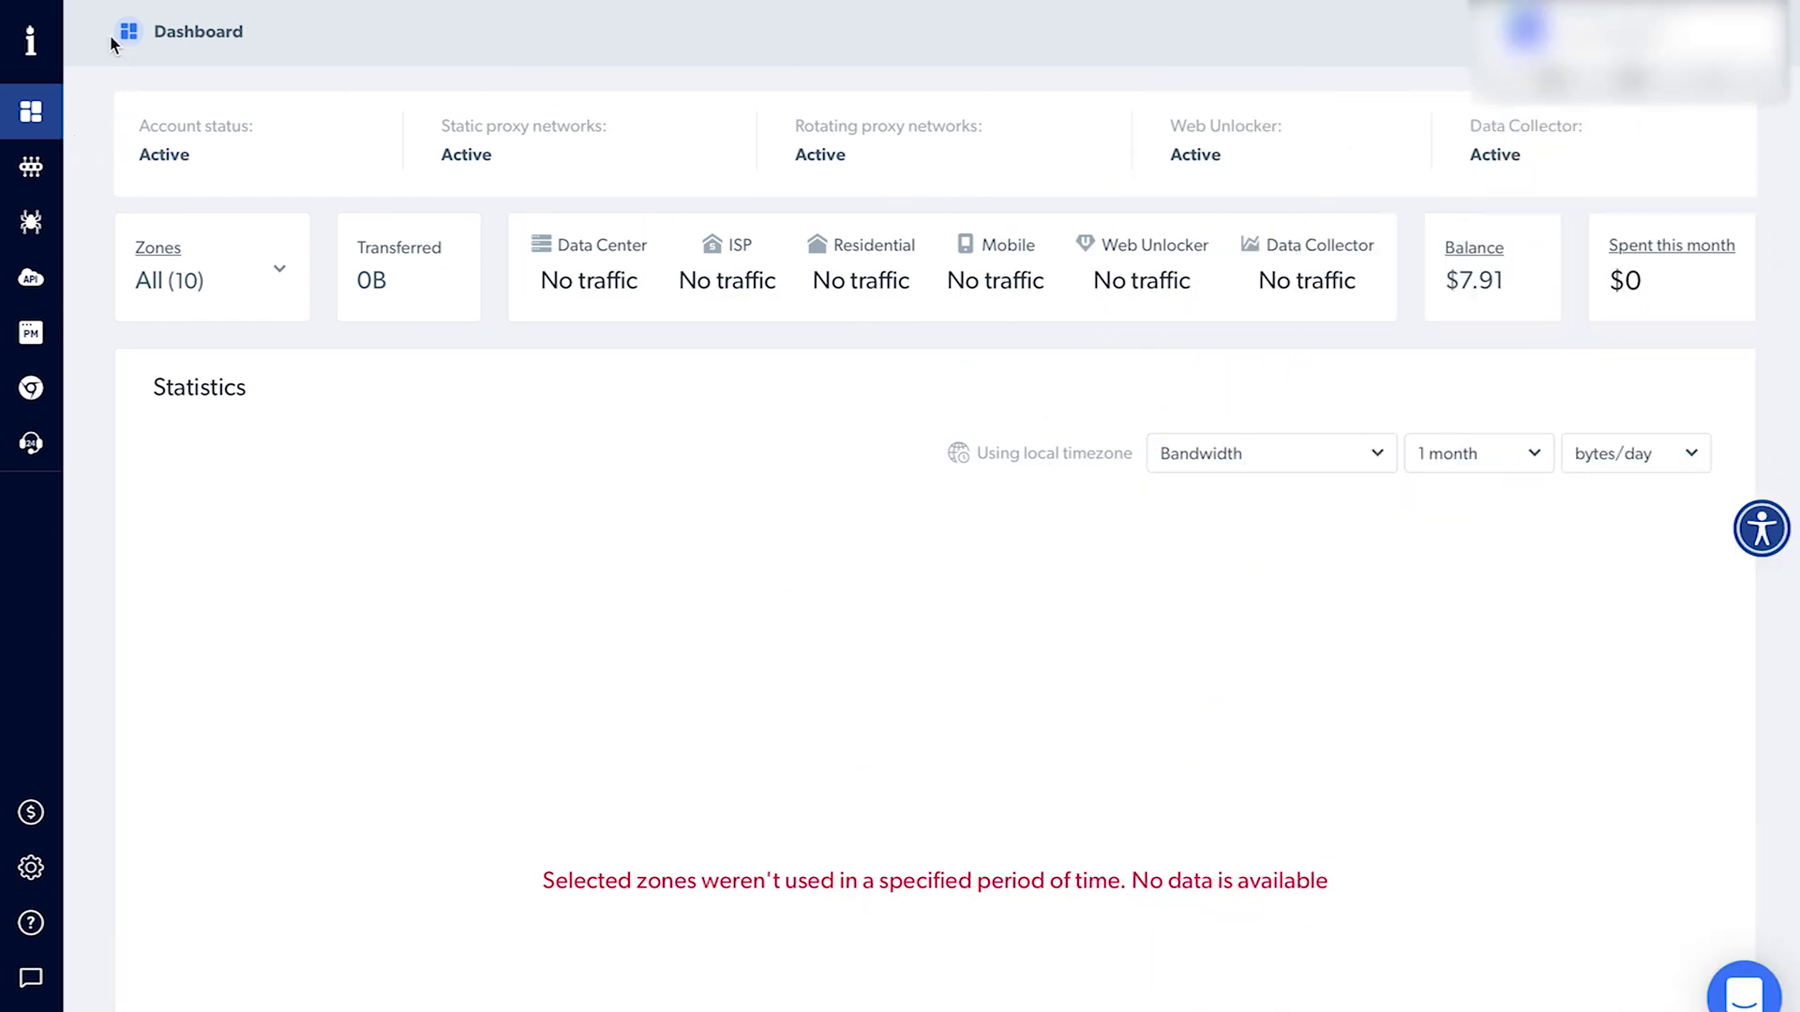
- Create and confirm a new Residential proxy zone, zone7, for linkedin.com in Bright Data
left_click(70, 173)
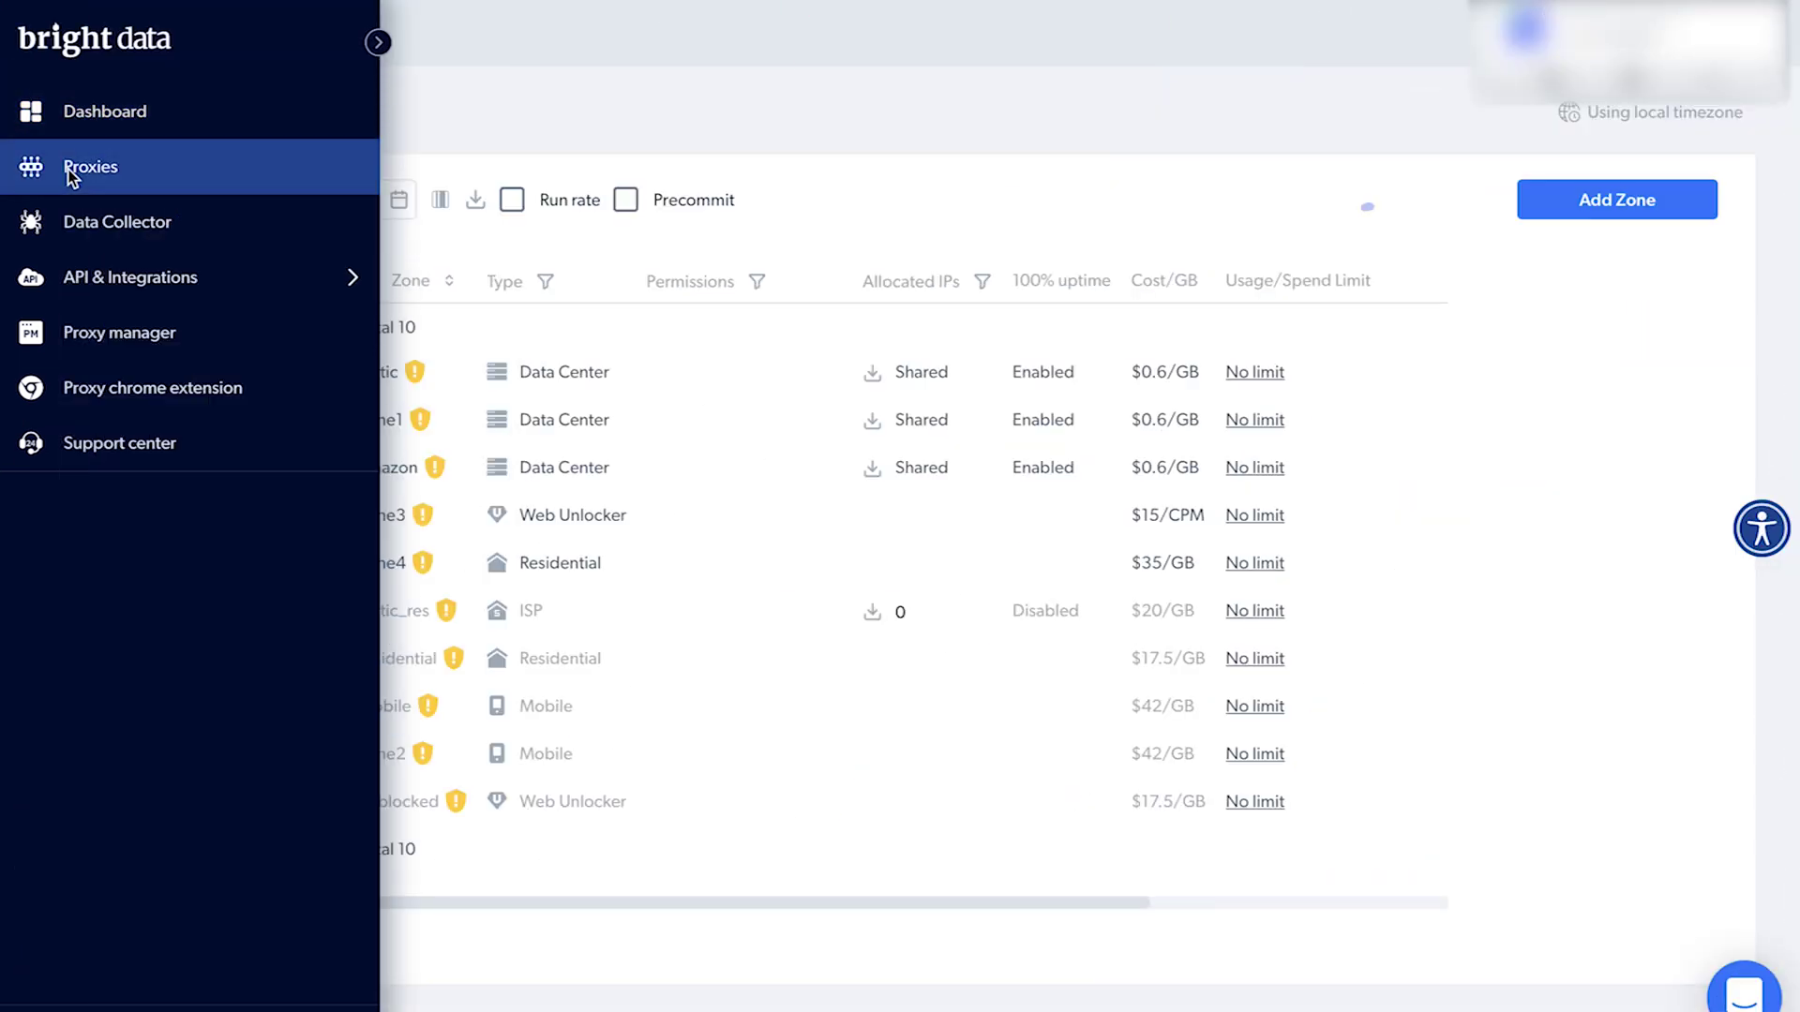
left_click(1674, 208)
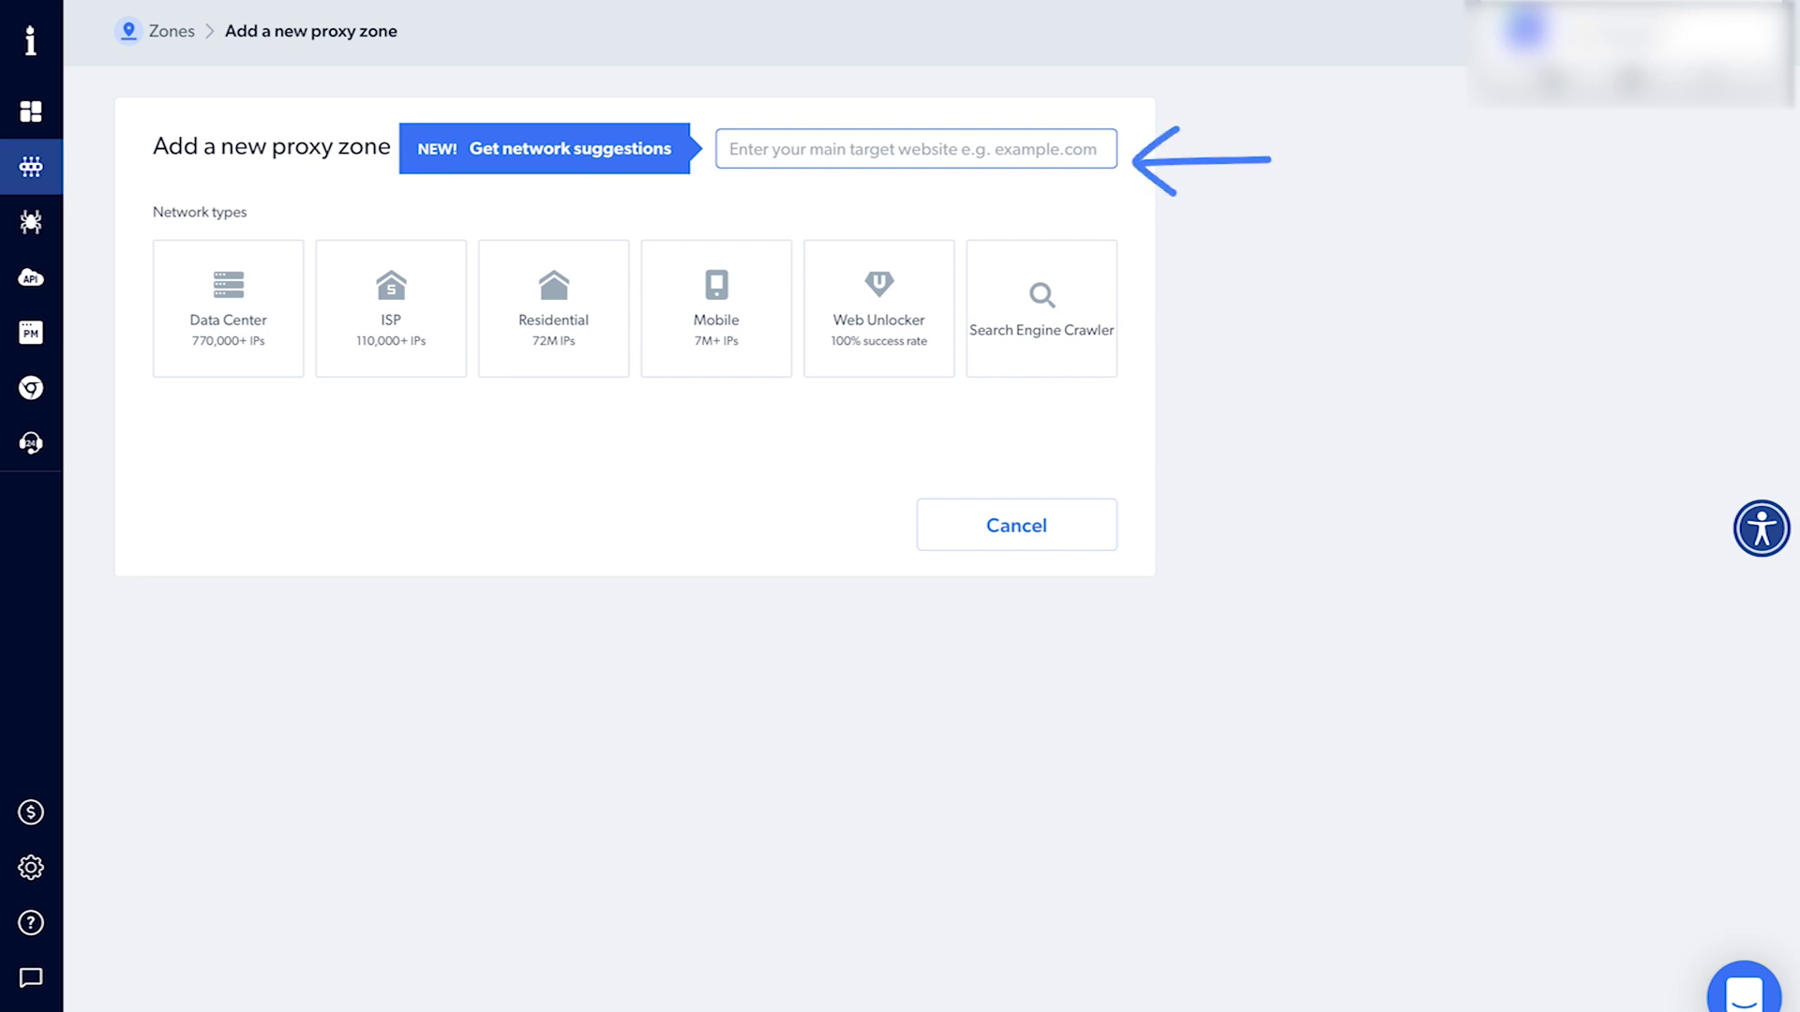
type("linkedin.com")
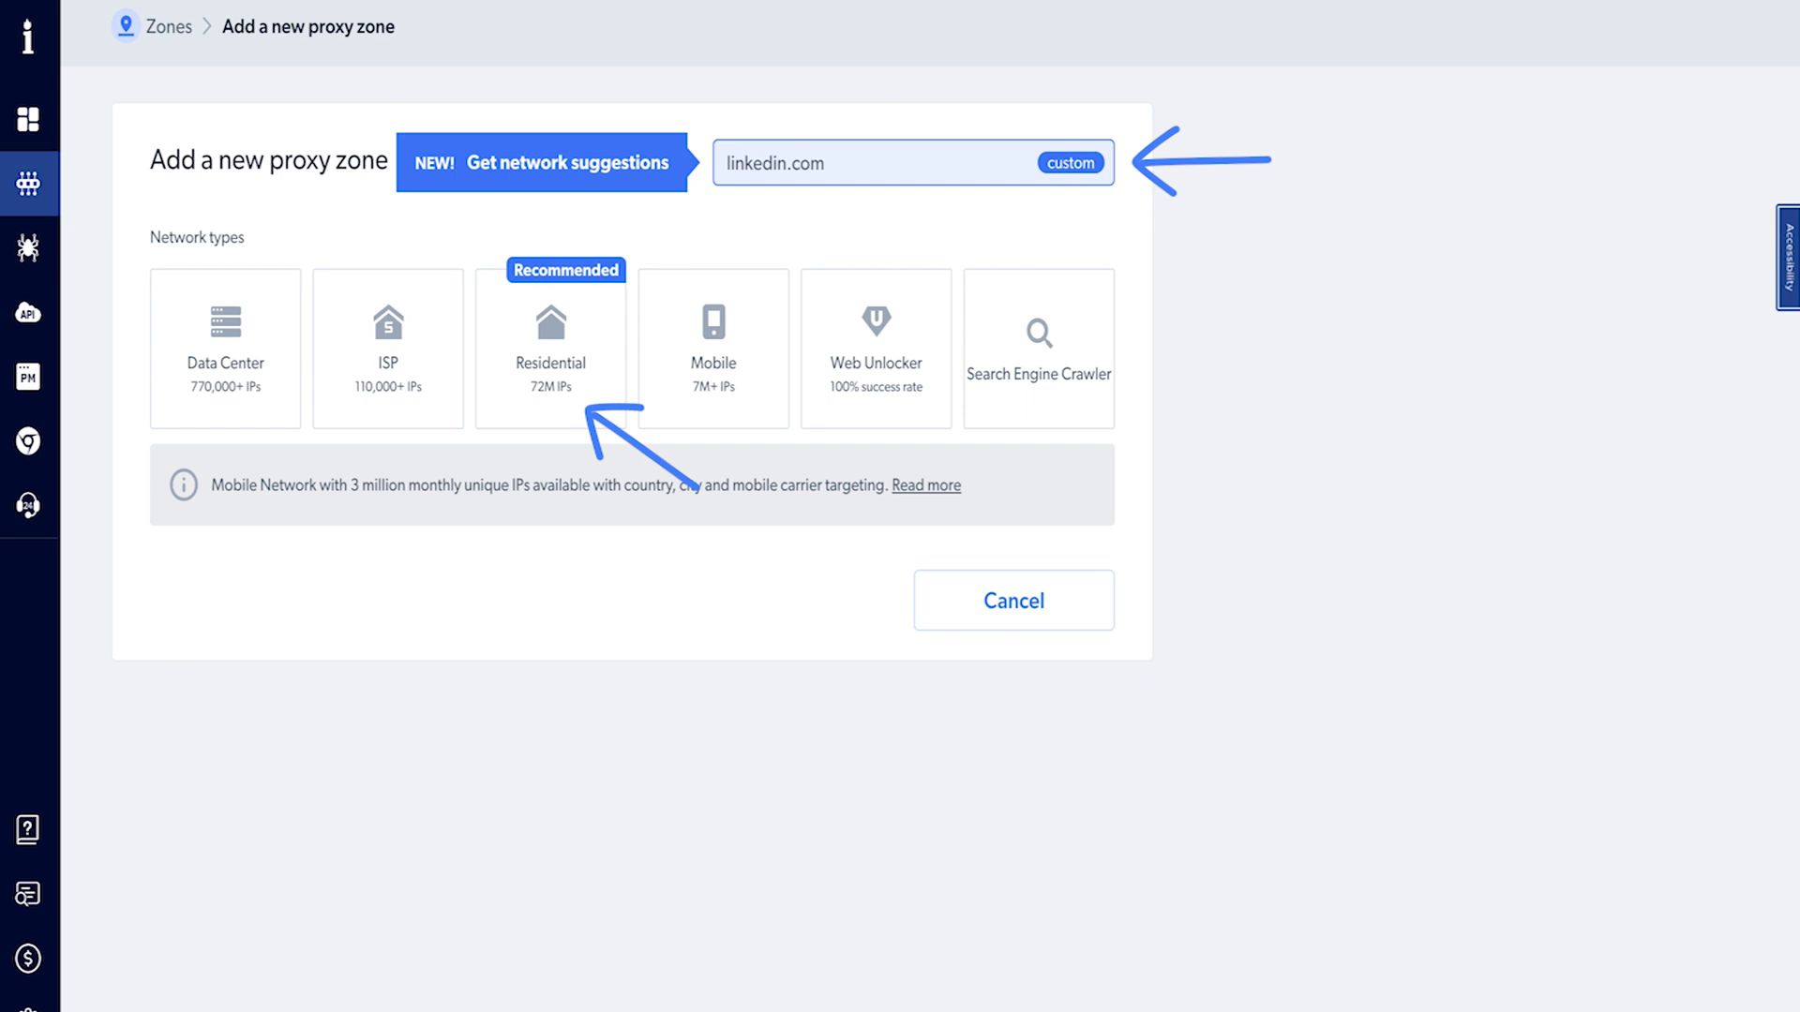
left_click(567, 402)
scroll(567, 401, "down", 2)
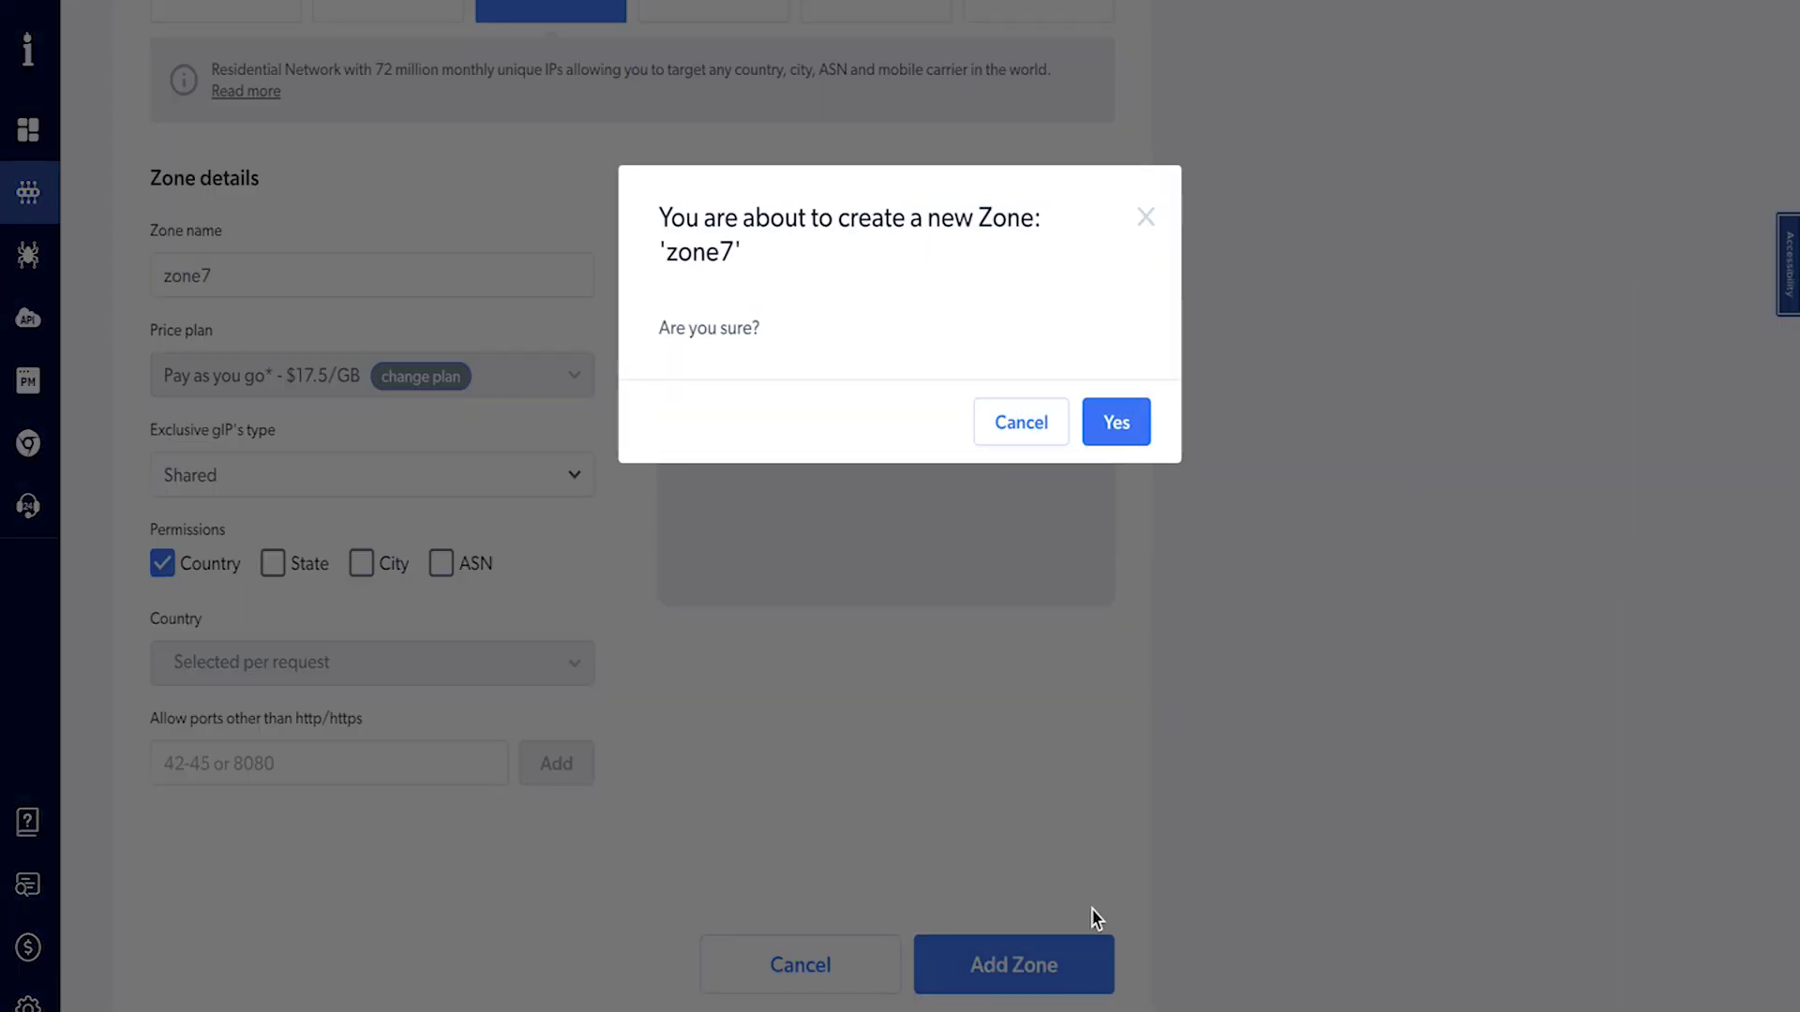
left_click(1069, 956)
left_click(1113, 430)
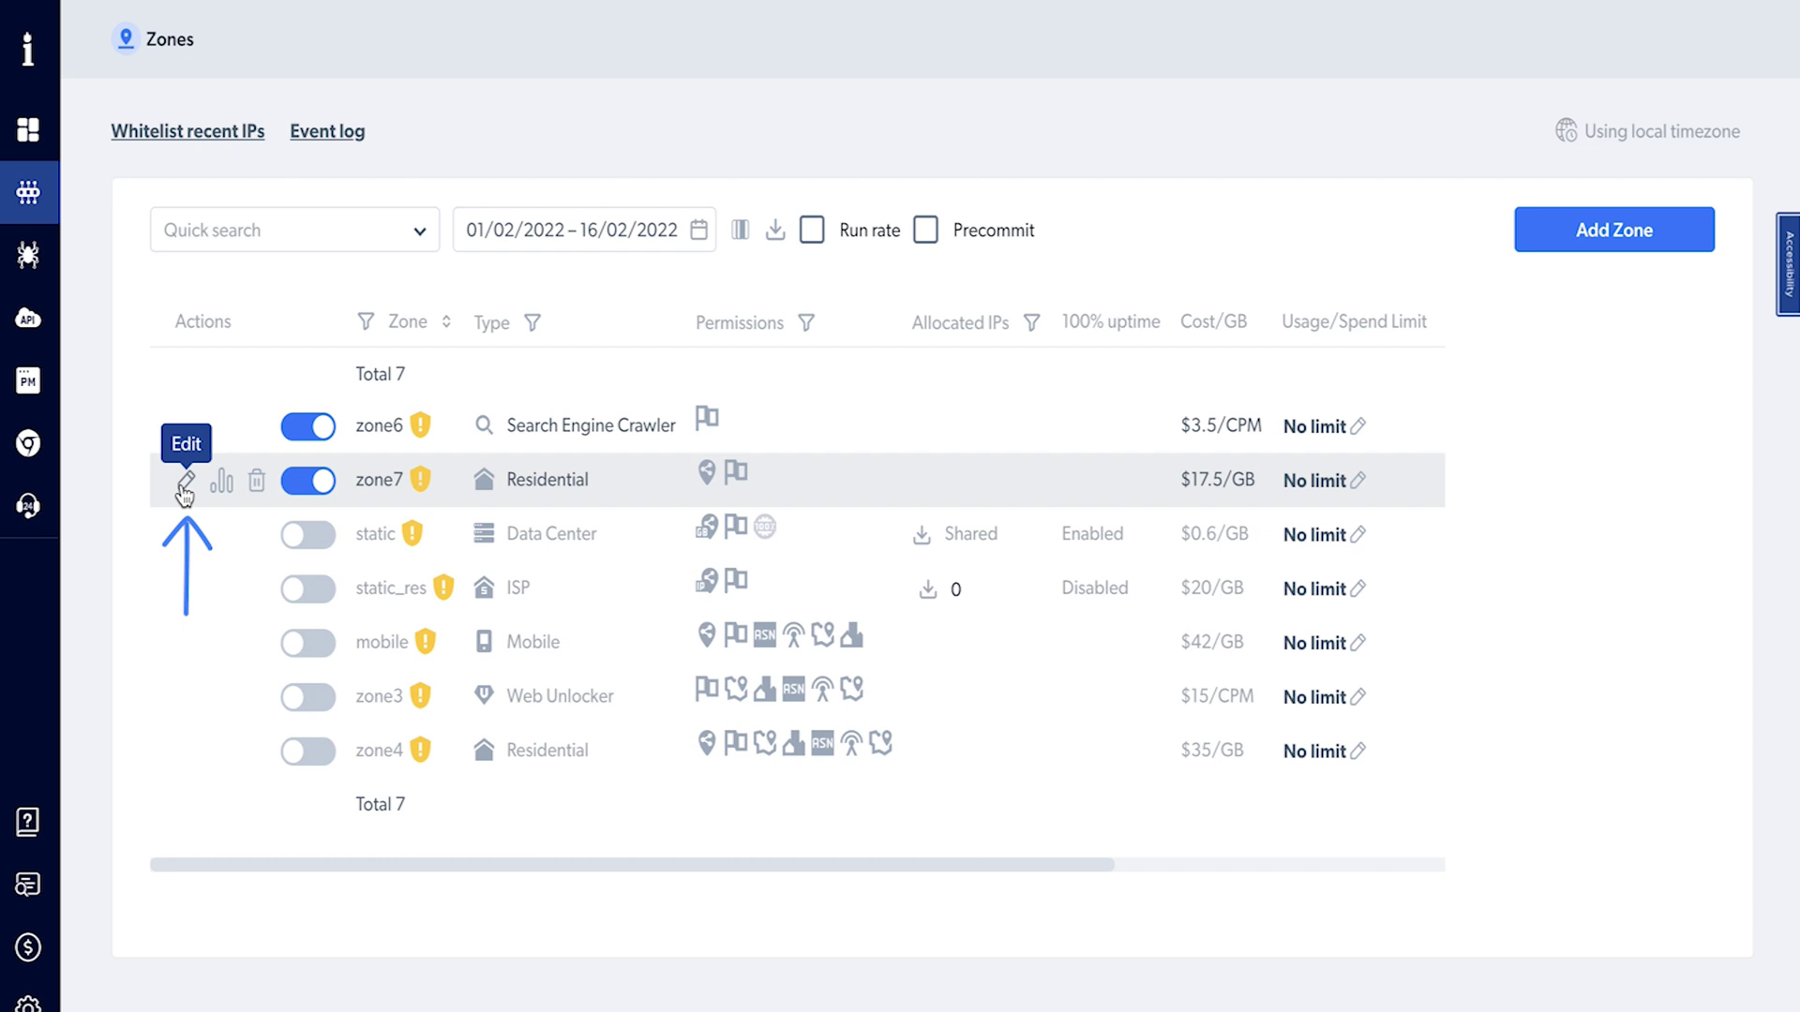
- Open zone7's settings, then the static Data Center zone's settings to review its IP list
left_click(184, 484)
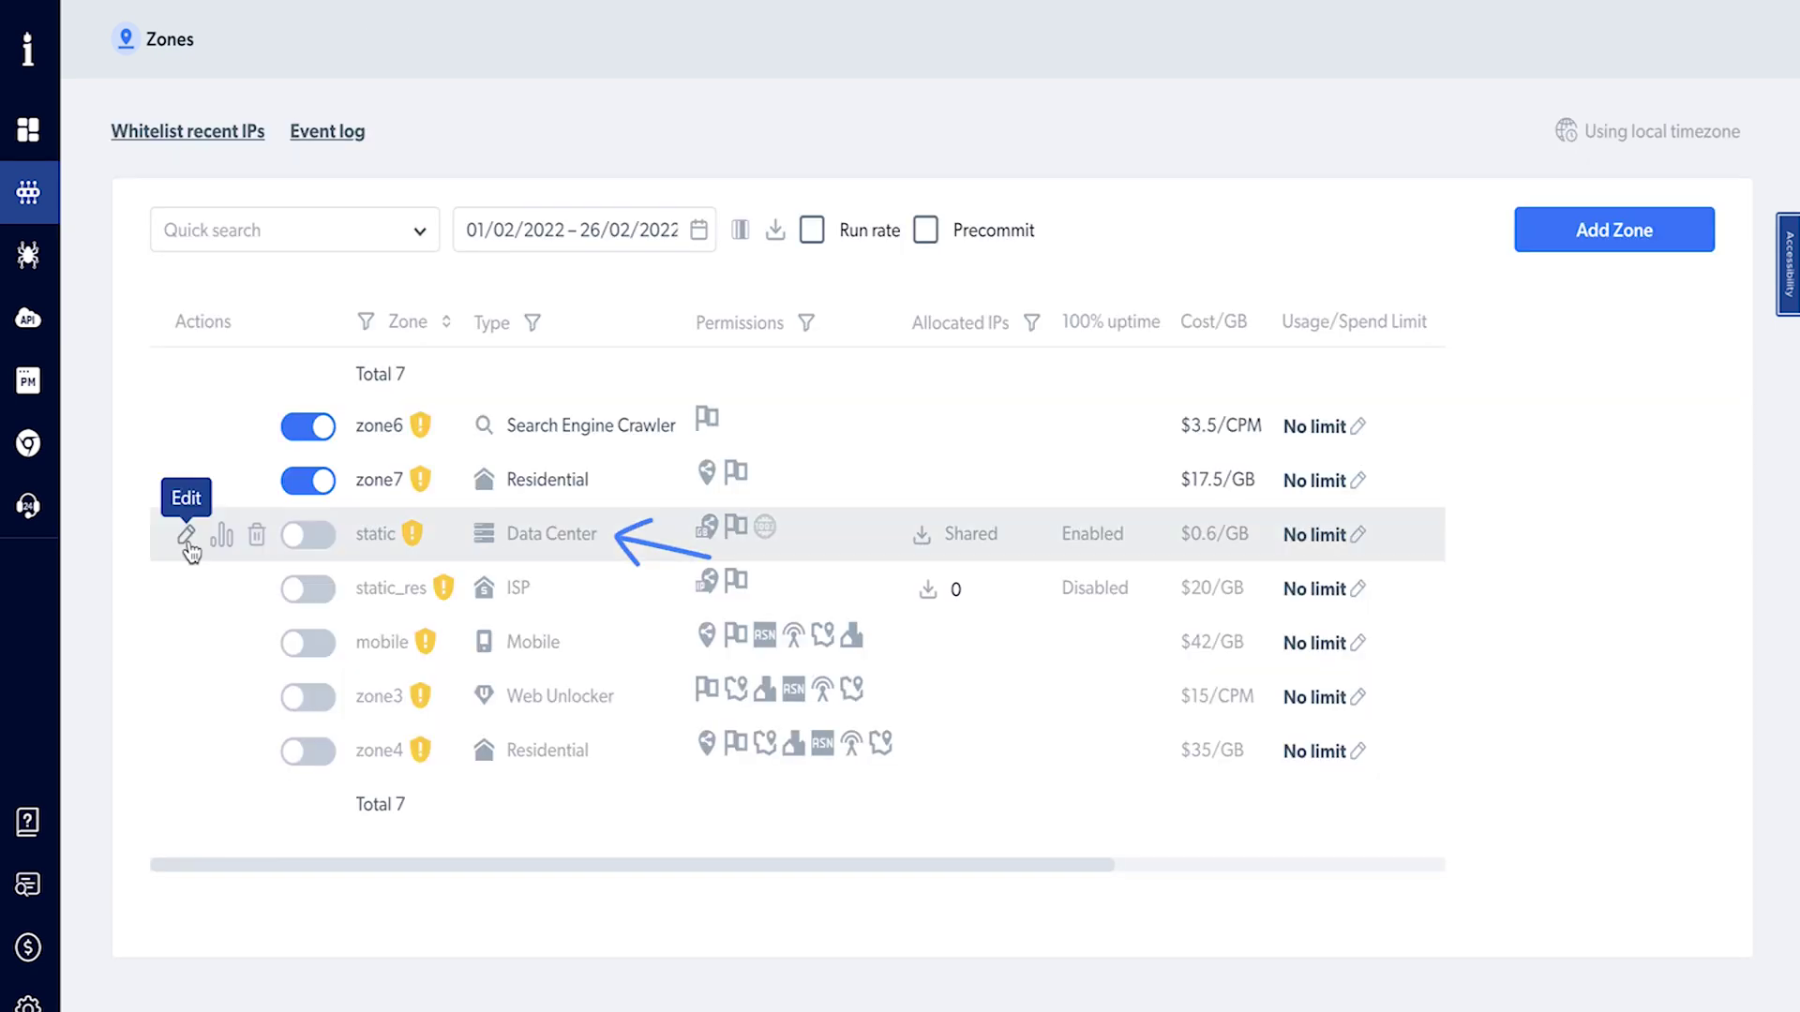
left_click(187, 535)
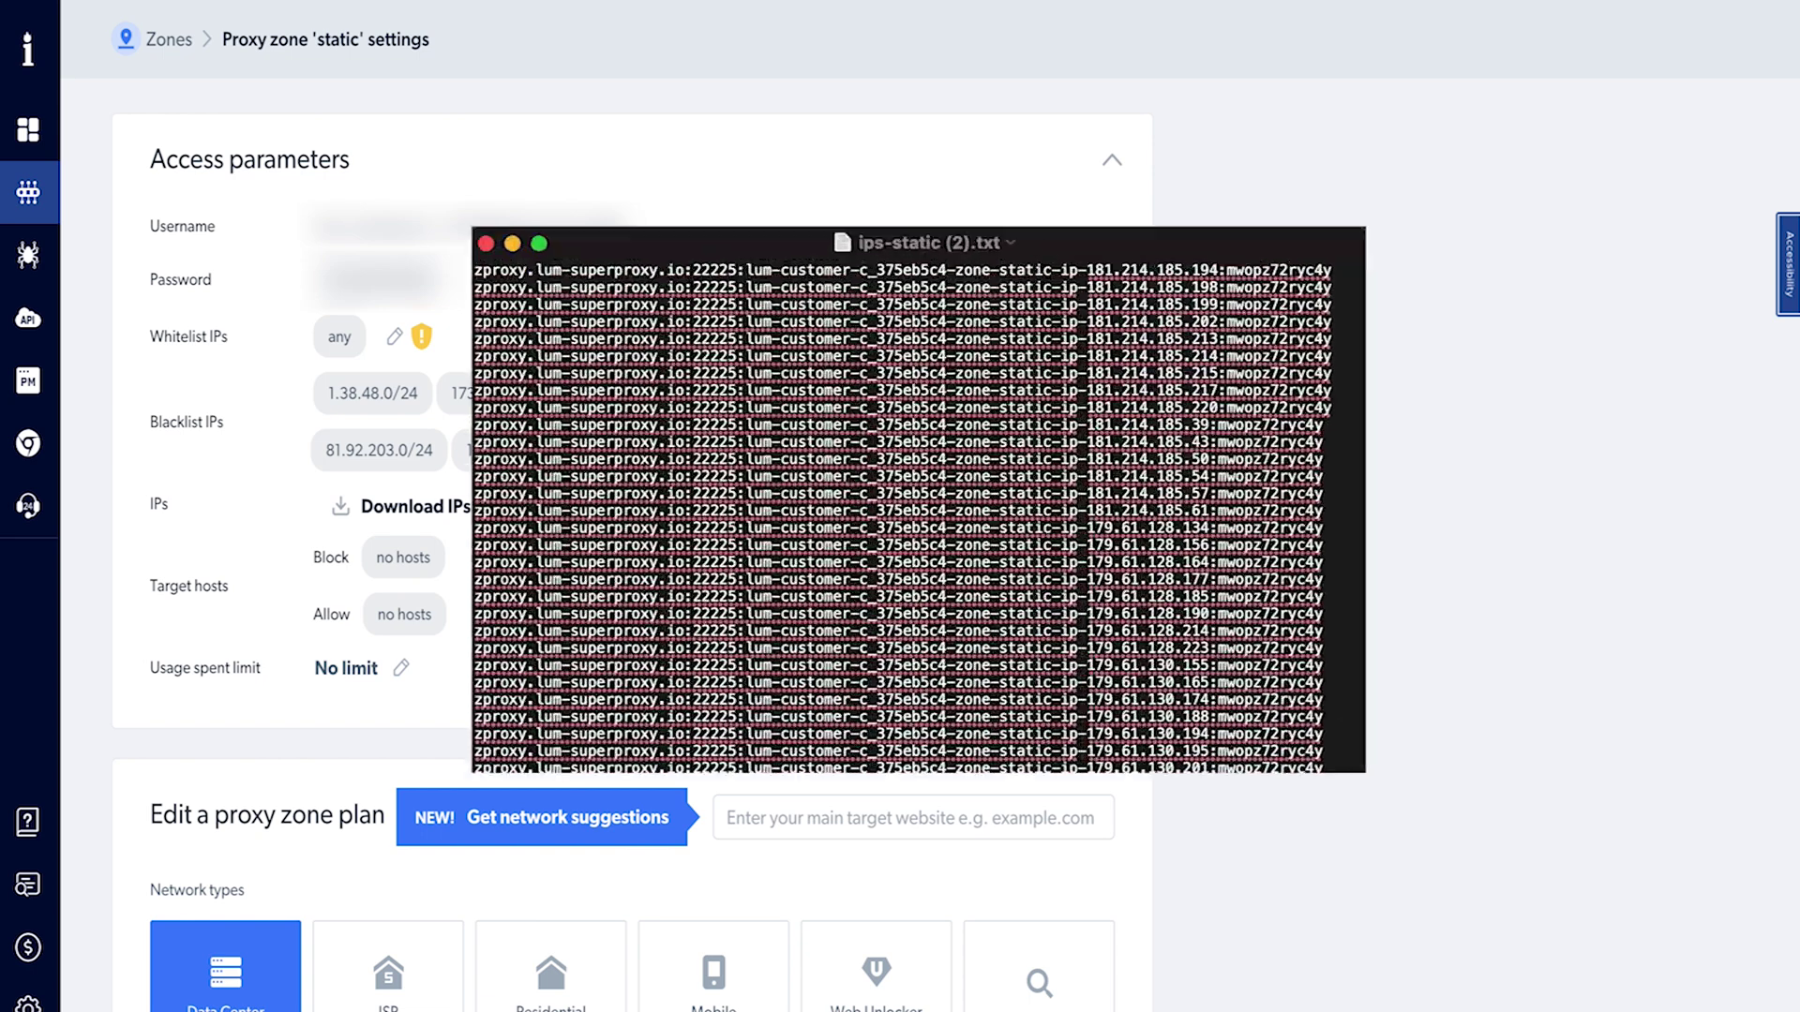
scroll(1333, 586, "down", 20)
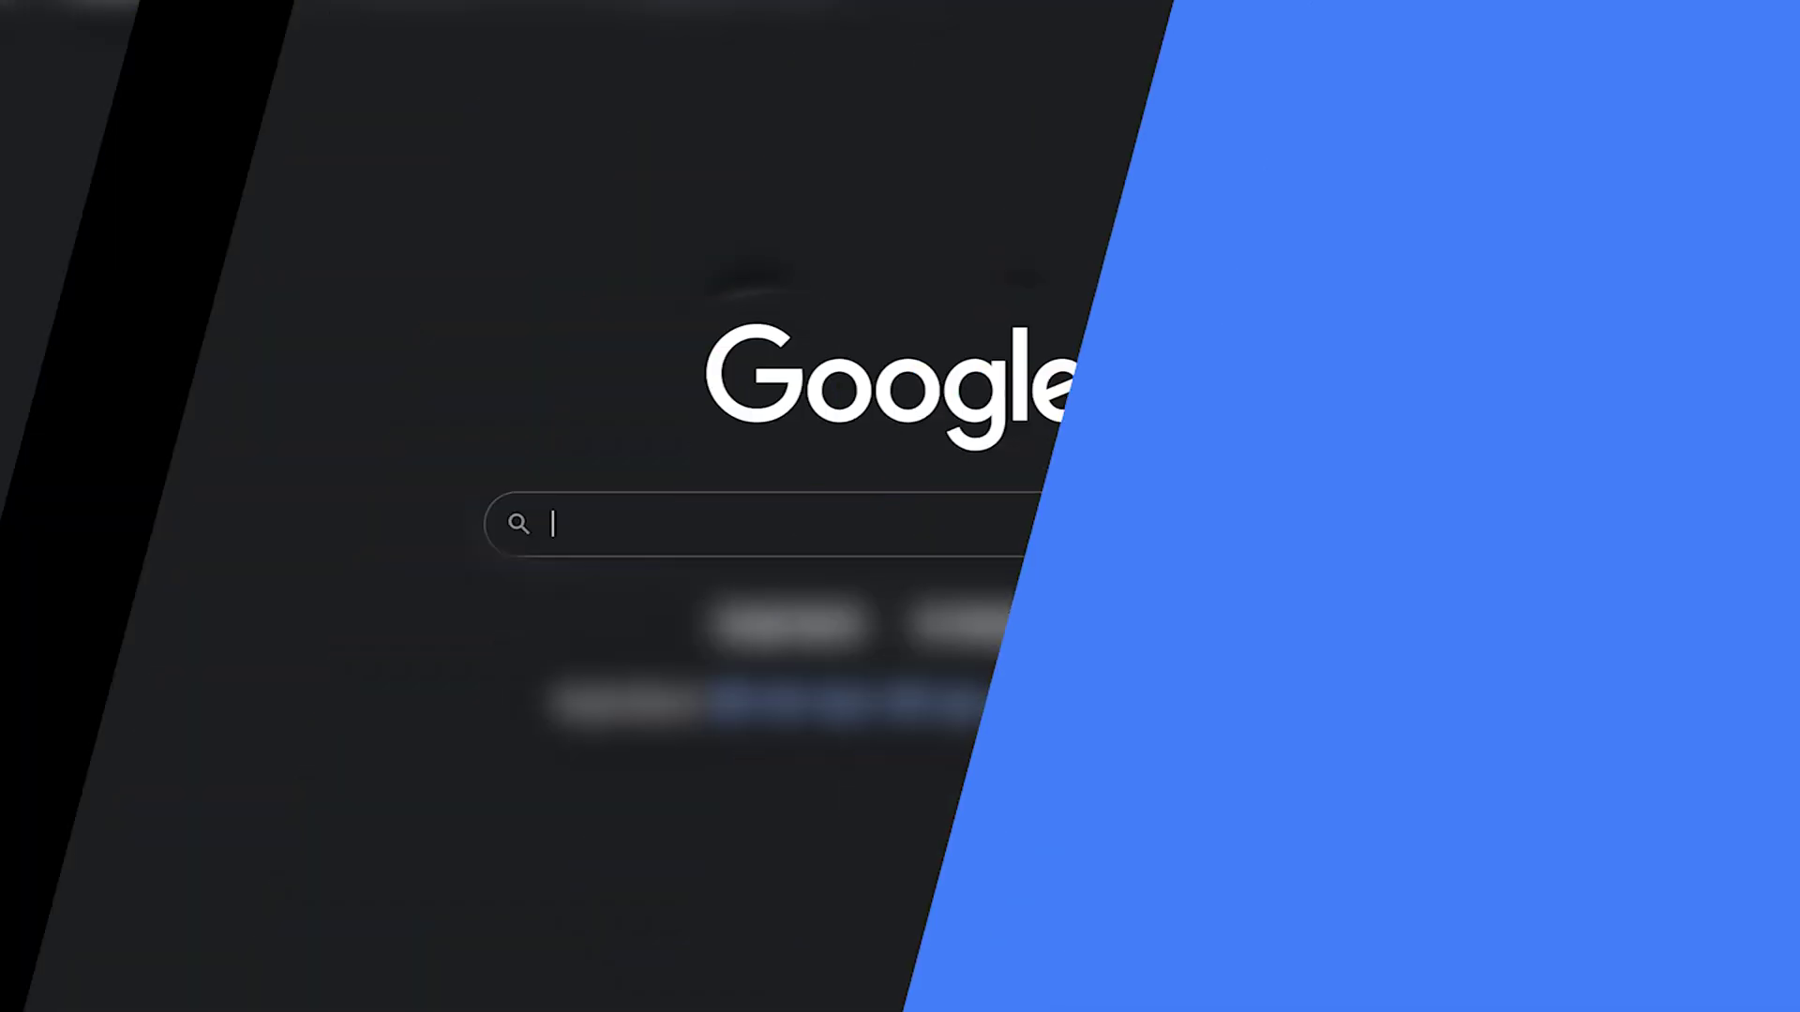
- Find SessionBox in the Chrome Web Store and add the extension to Chrome
type("sessionbox")
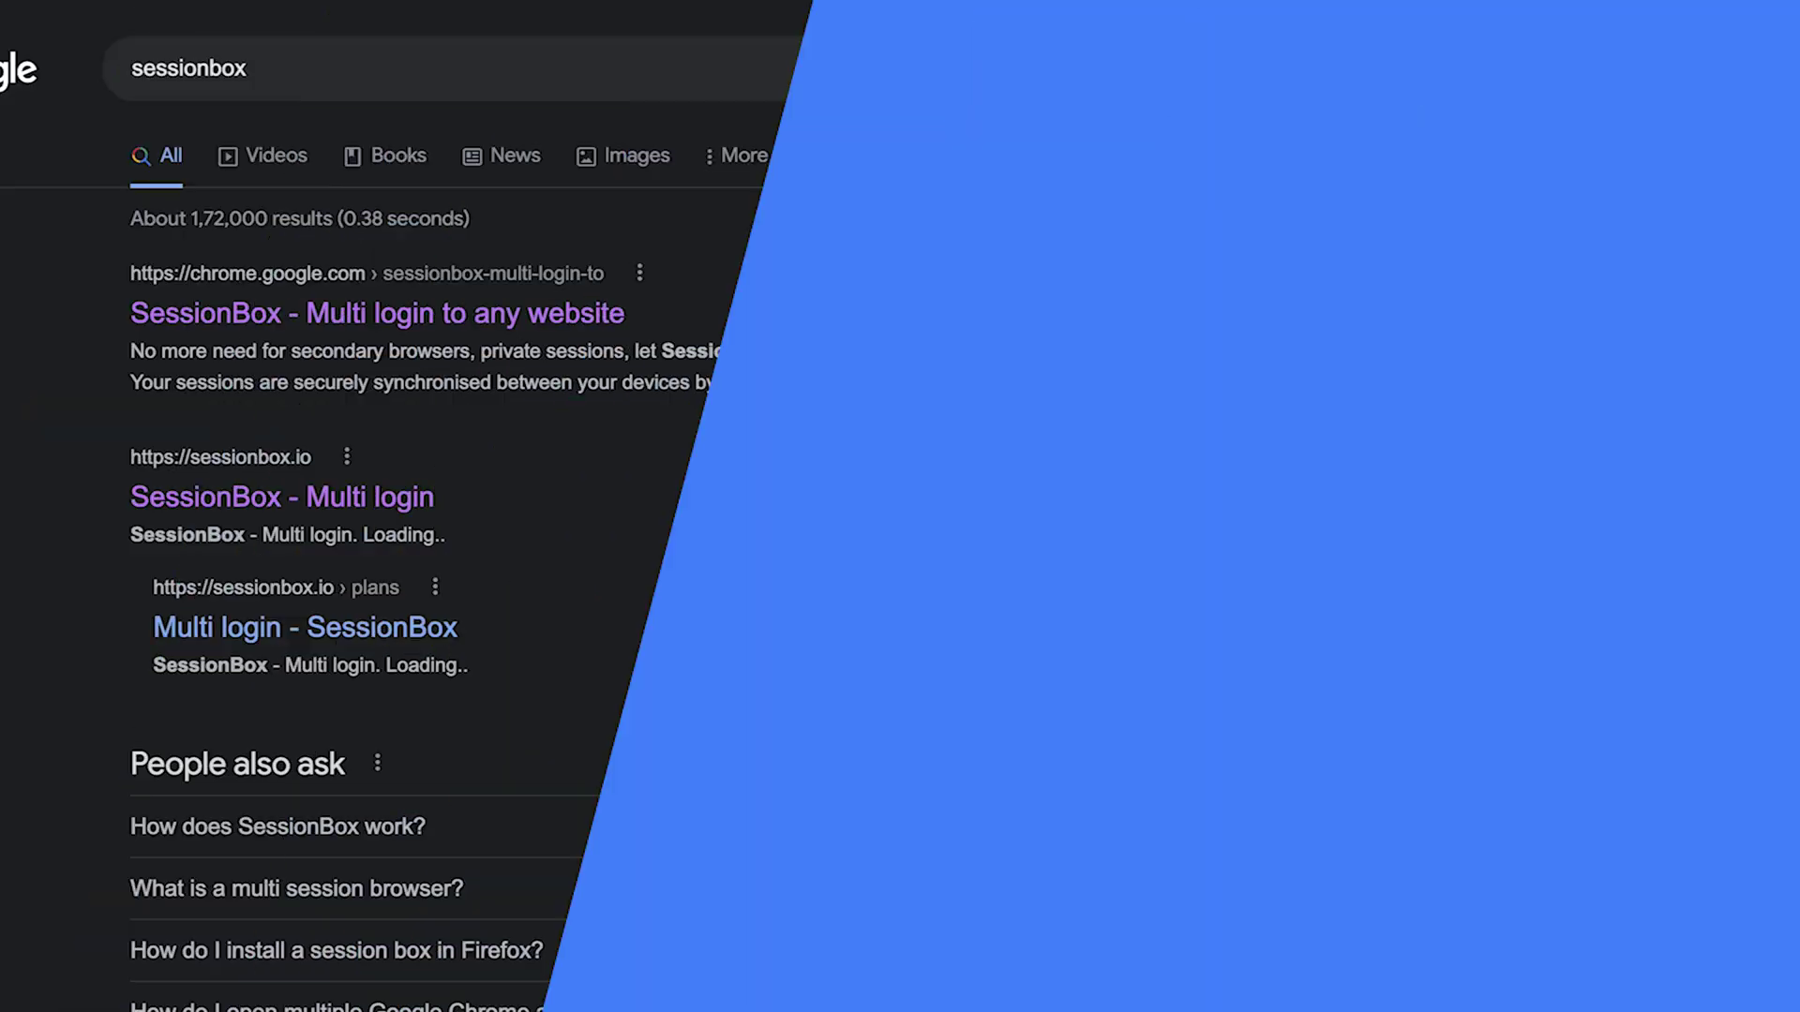
left_click(984, 262)
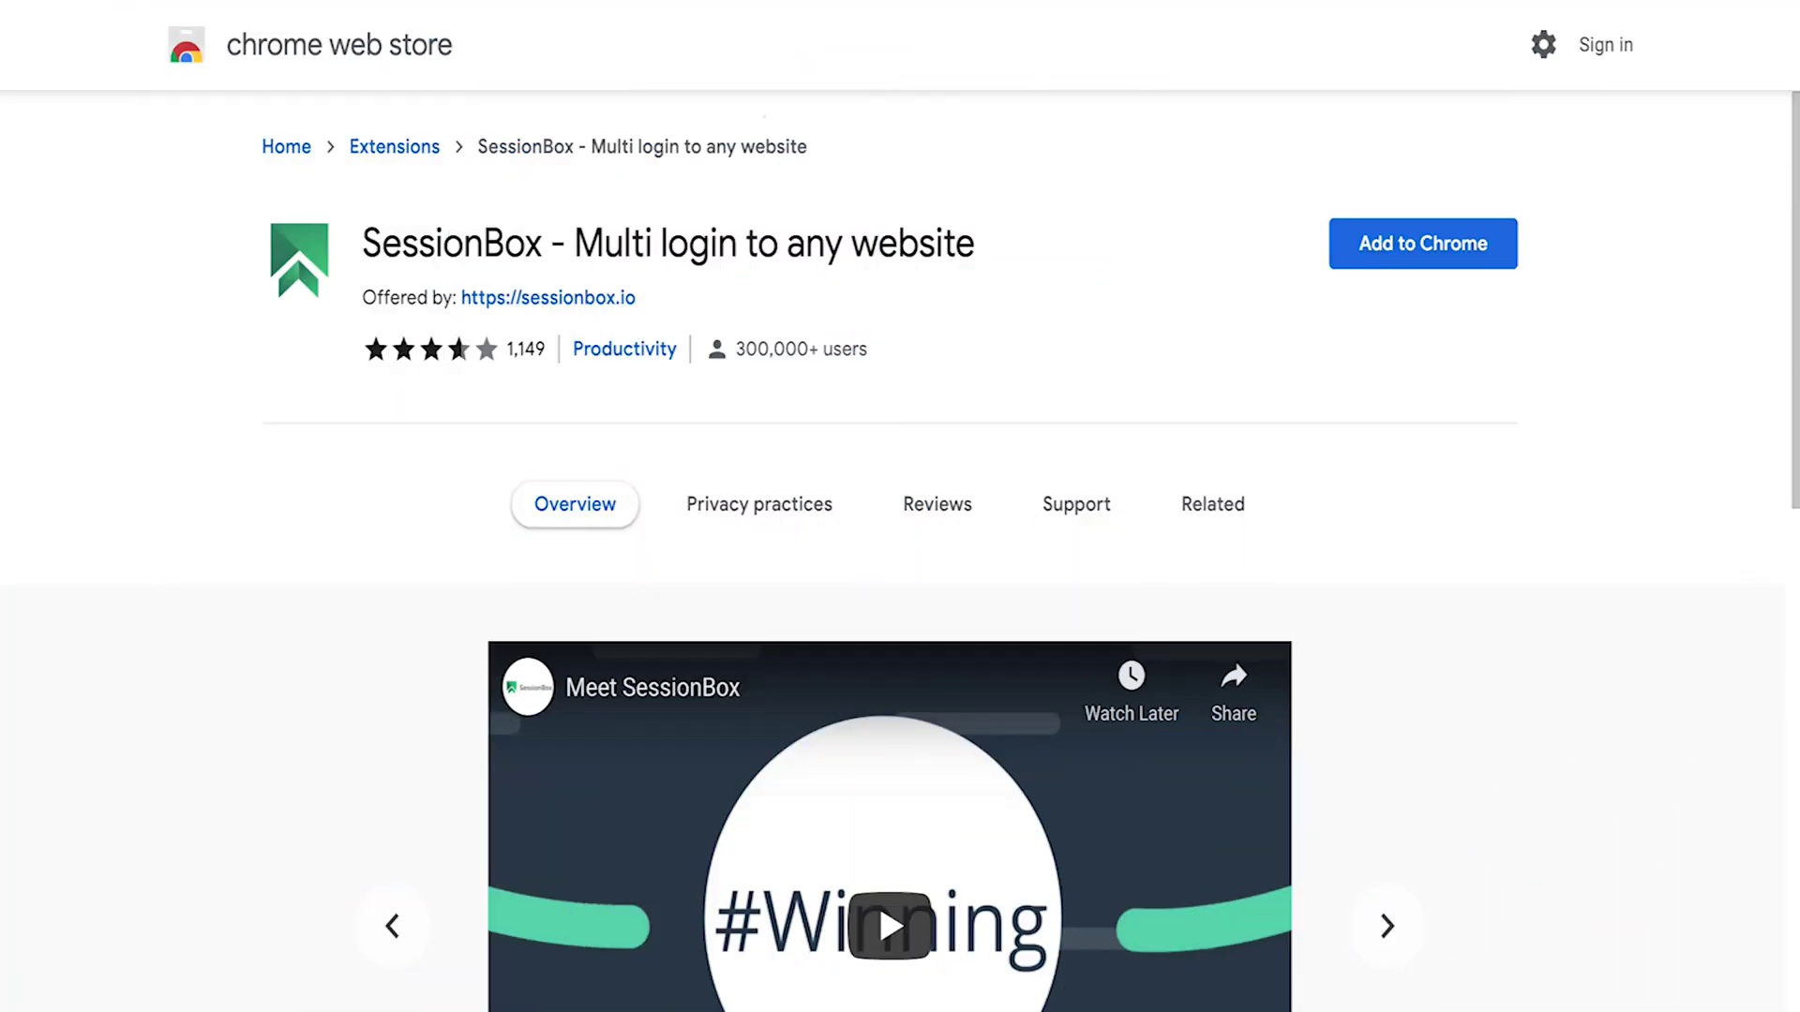
left_click(1449, 244)
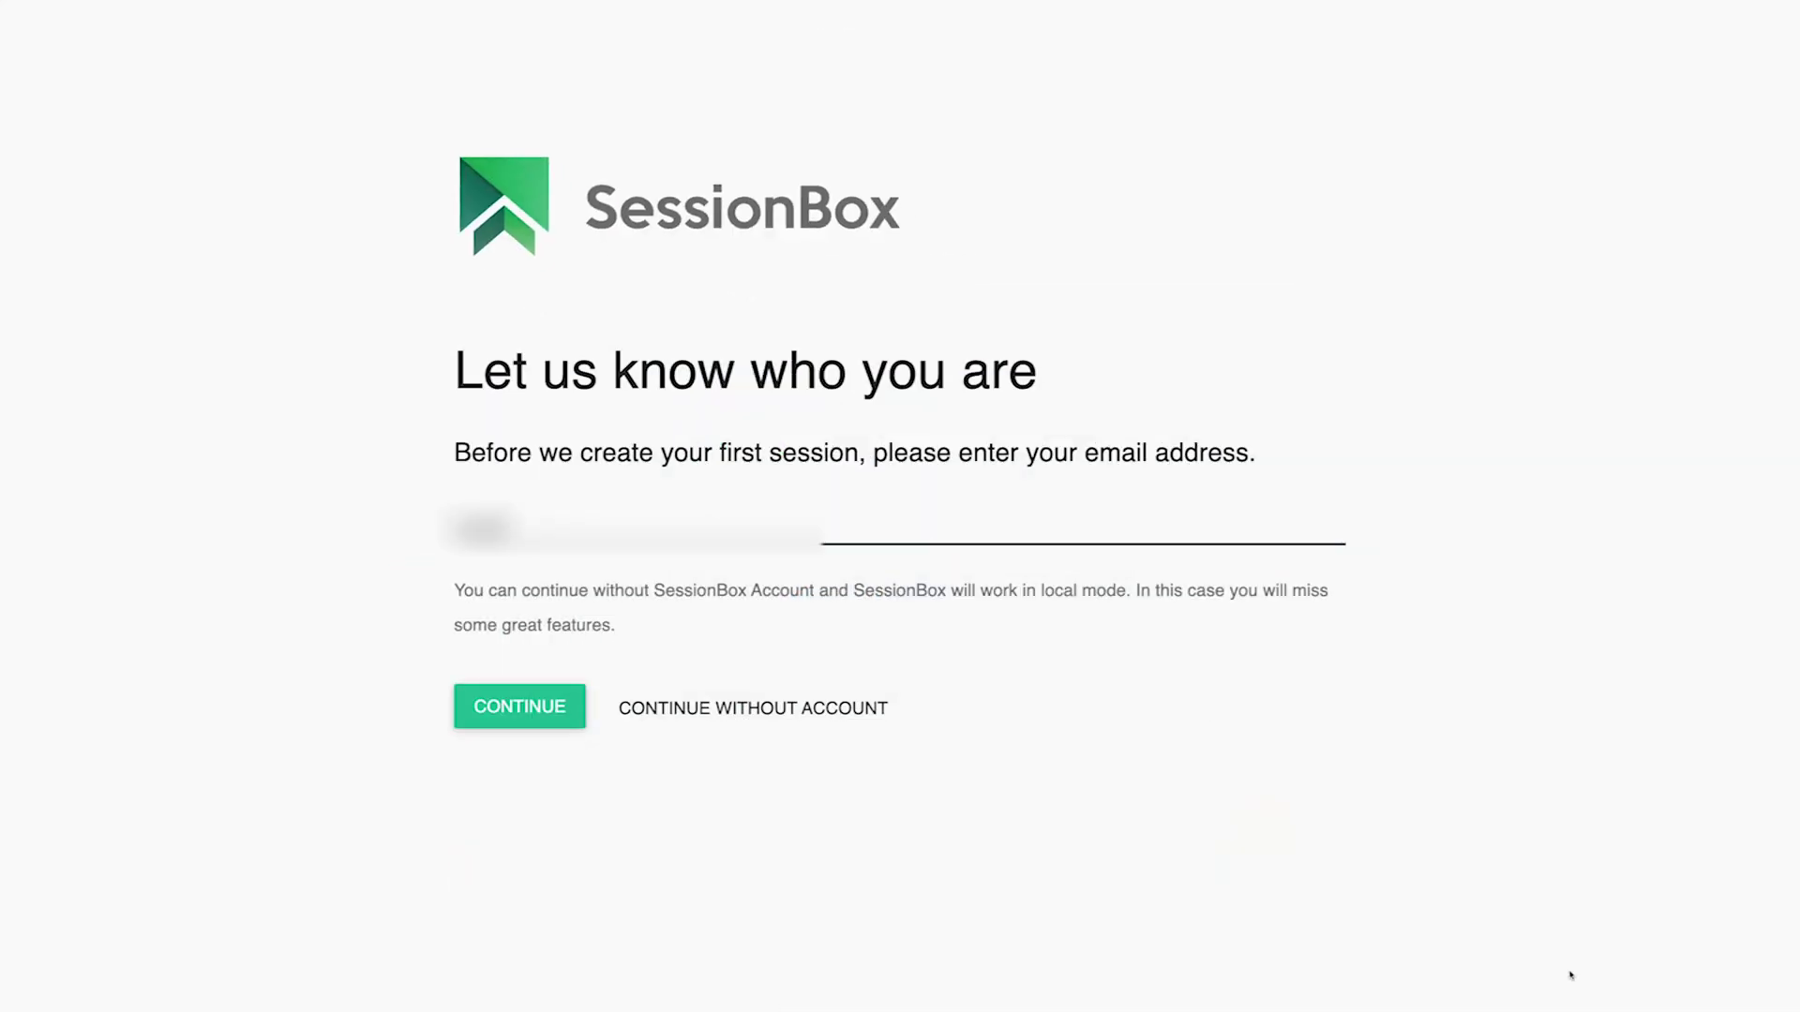
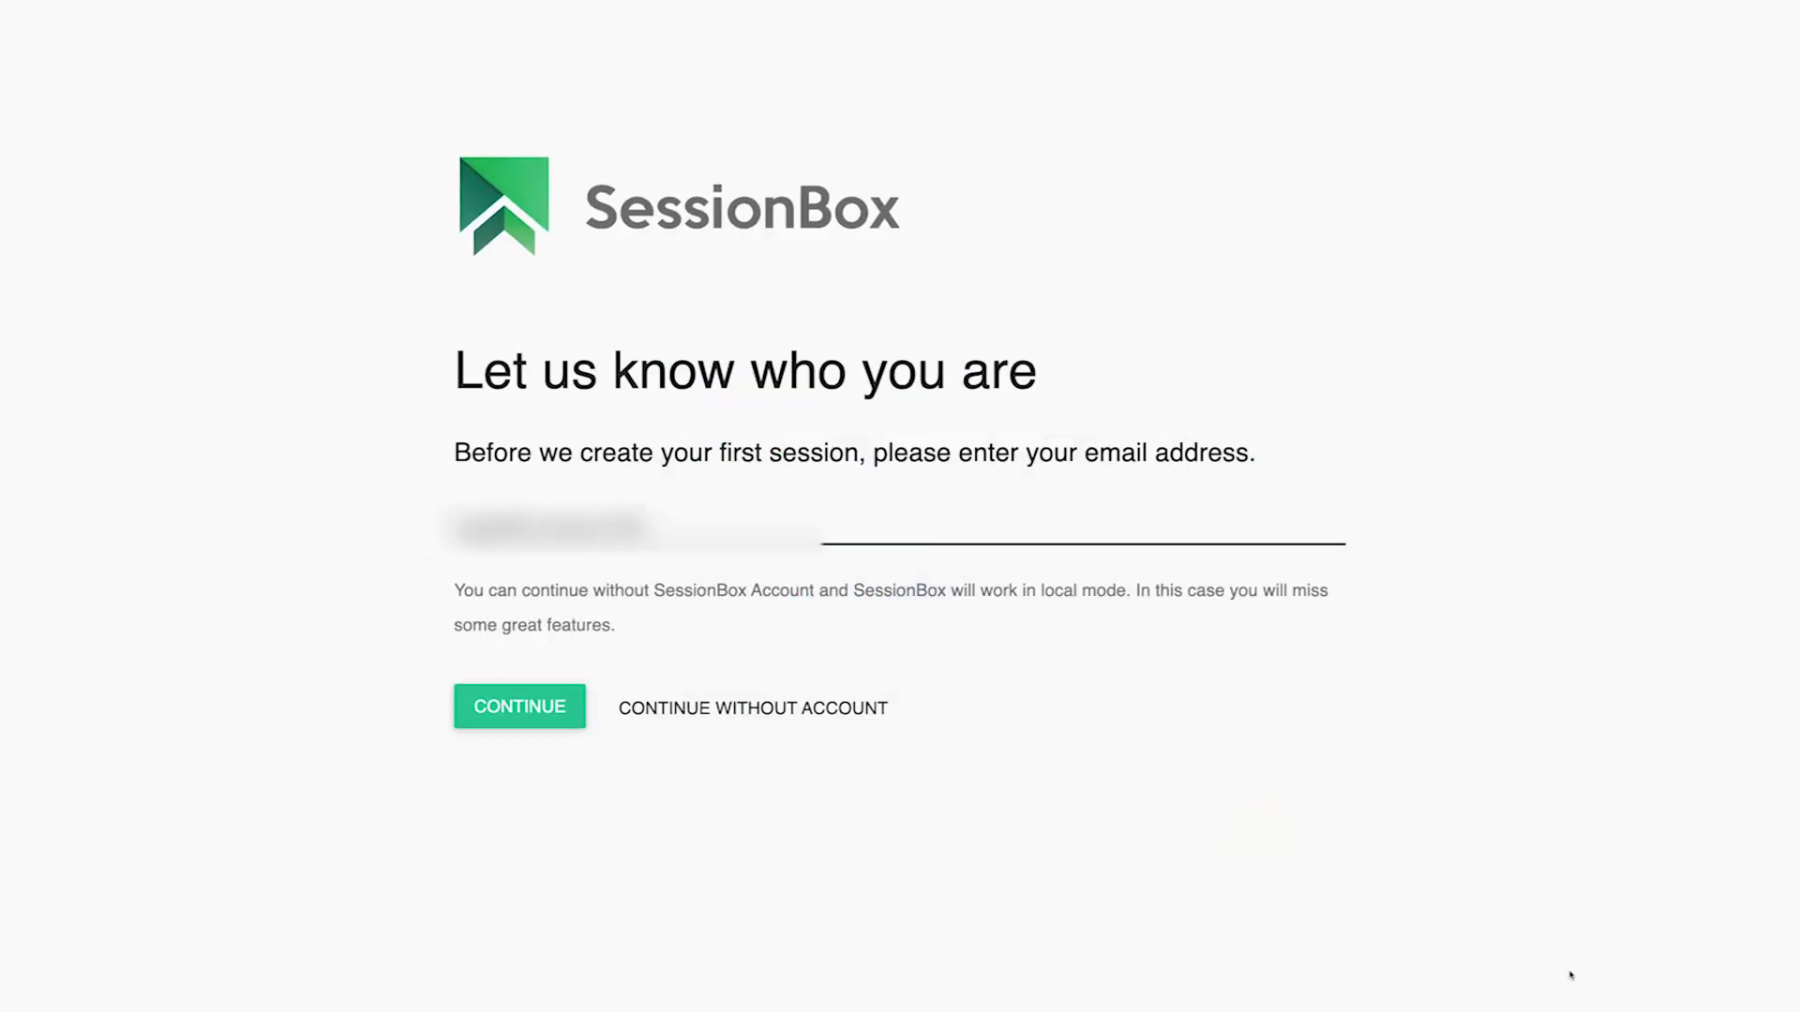
- Sign in to SessionBox with the account e-mail and password
left_click(519, 708)
type("••••••••••")
key("Return")
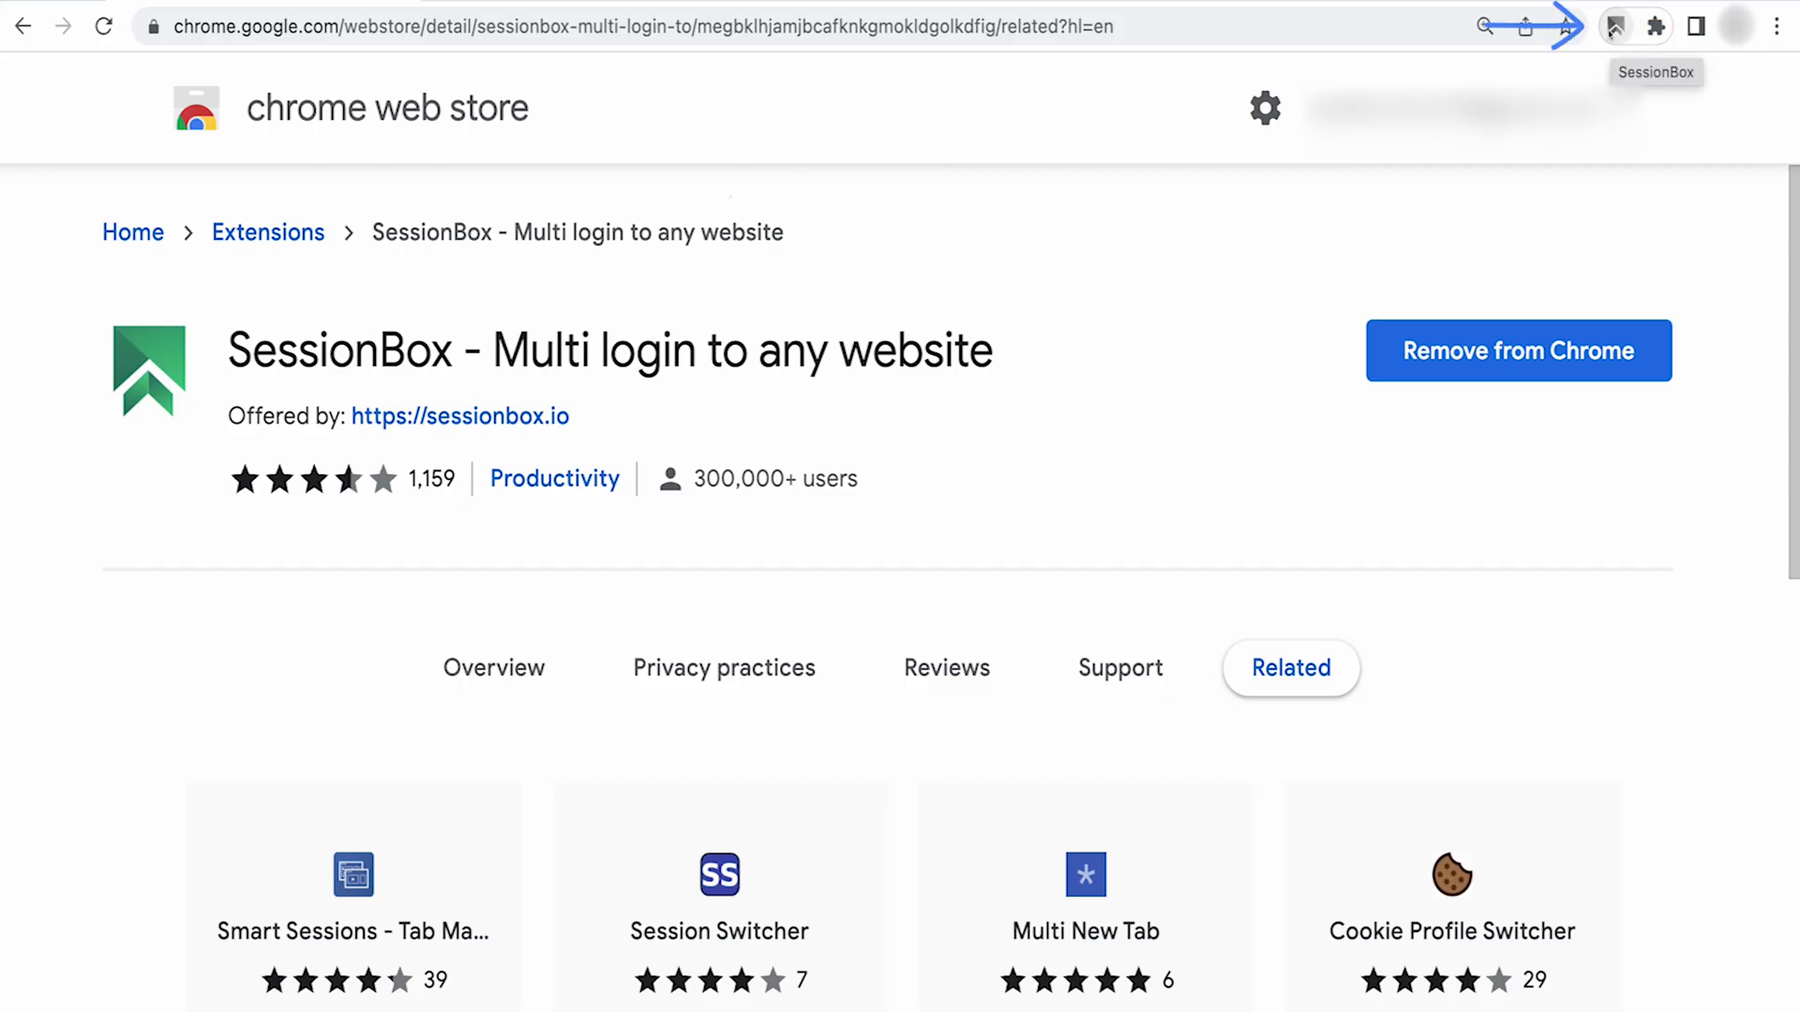
- Open SessionBox's proxy settings and start adding a new proxy
left_click(1613, 28)
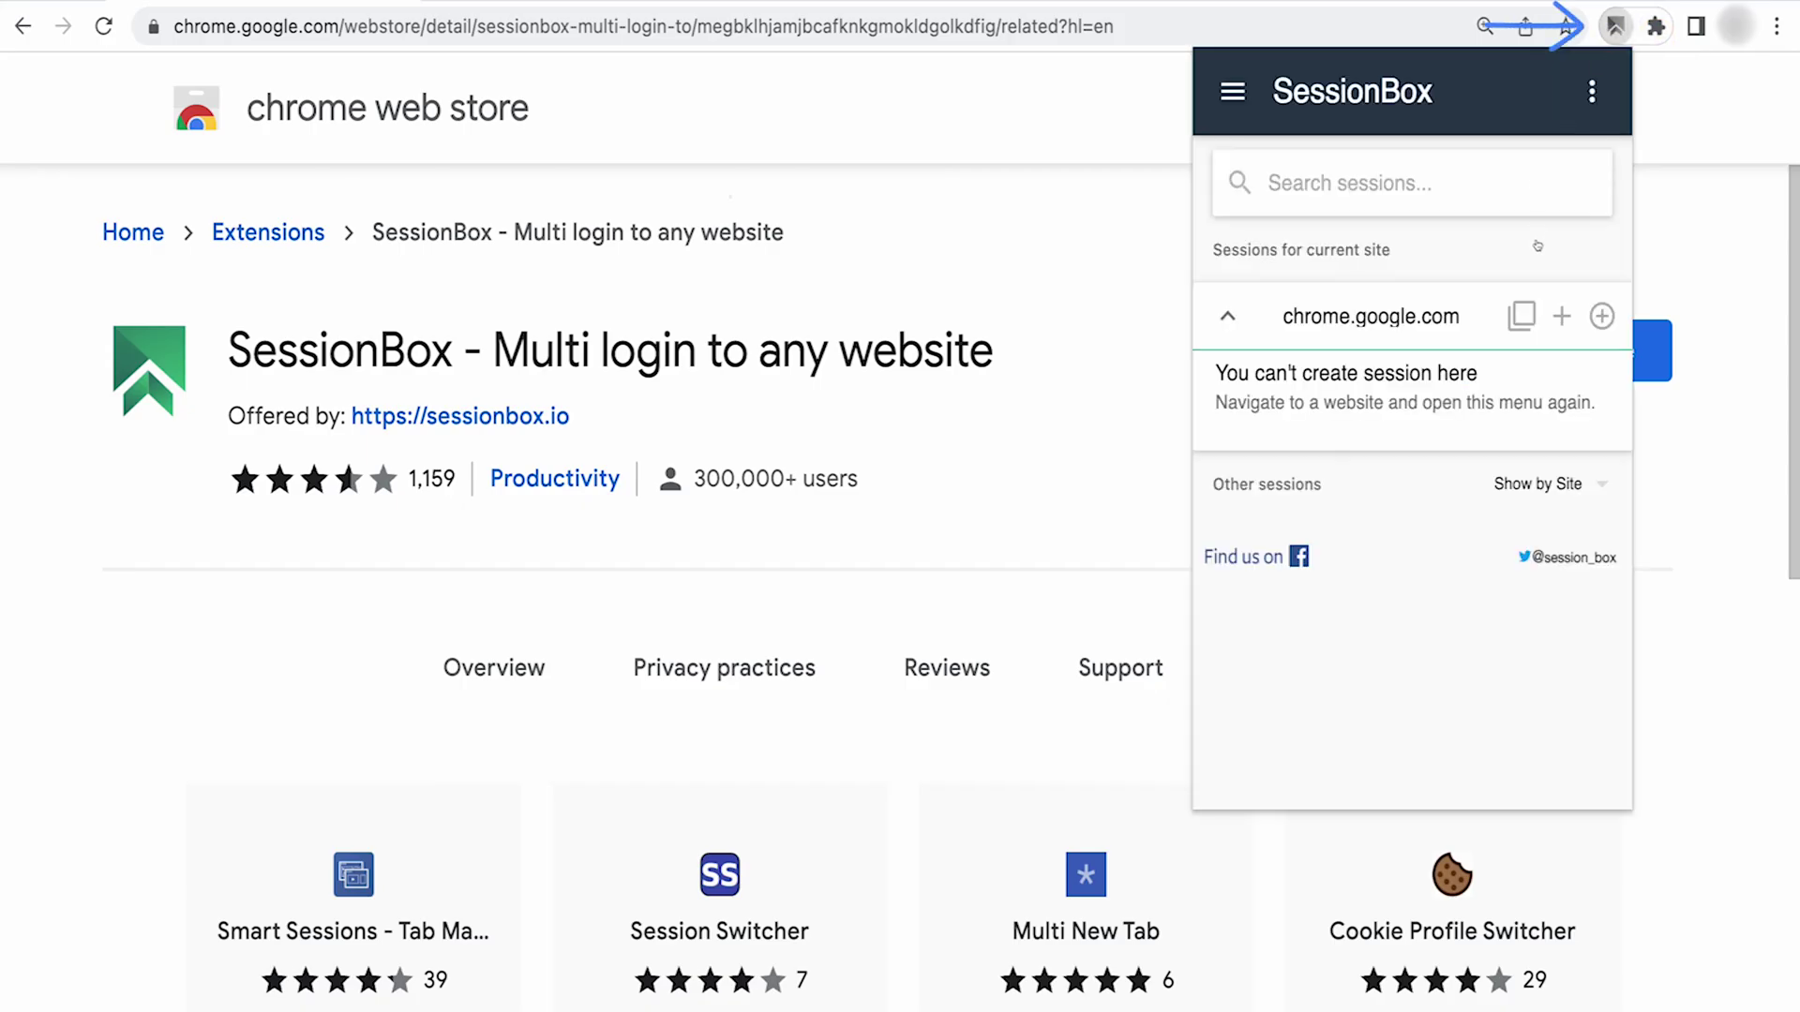
left_click(1230, 89)
left_click(1290, 278)
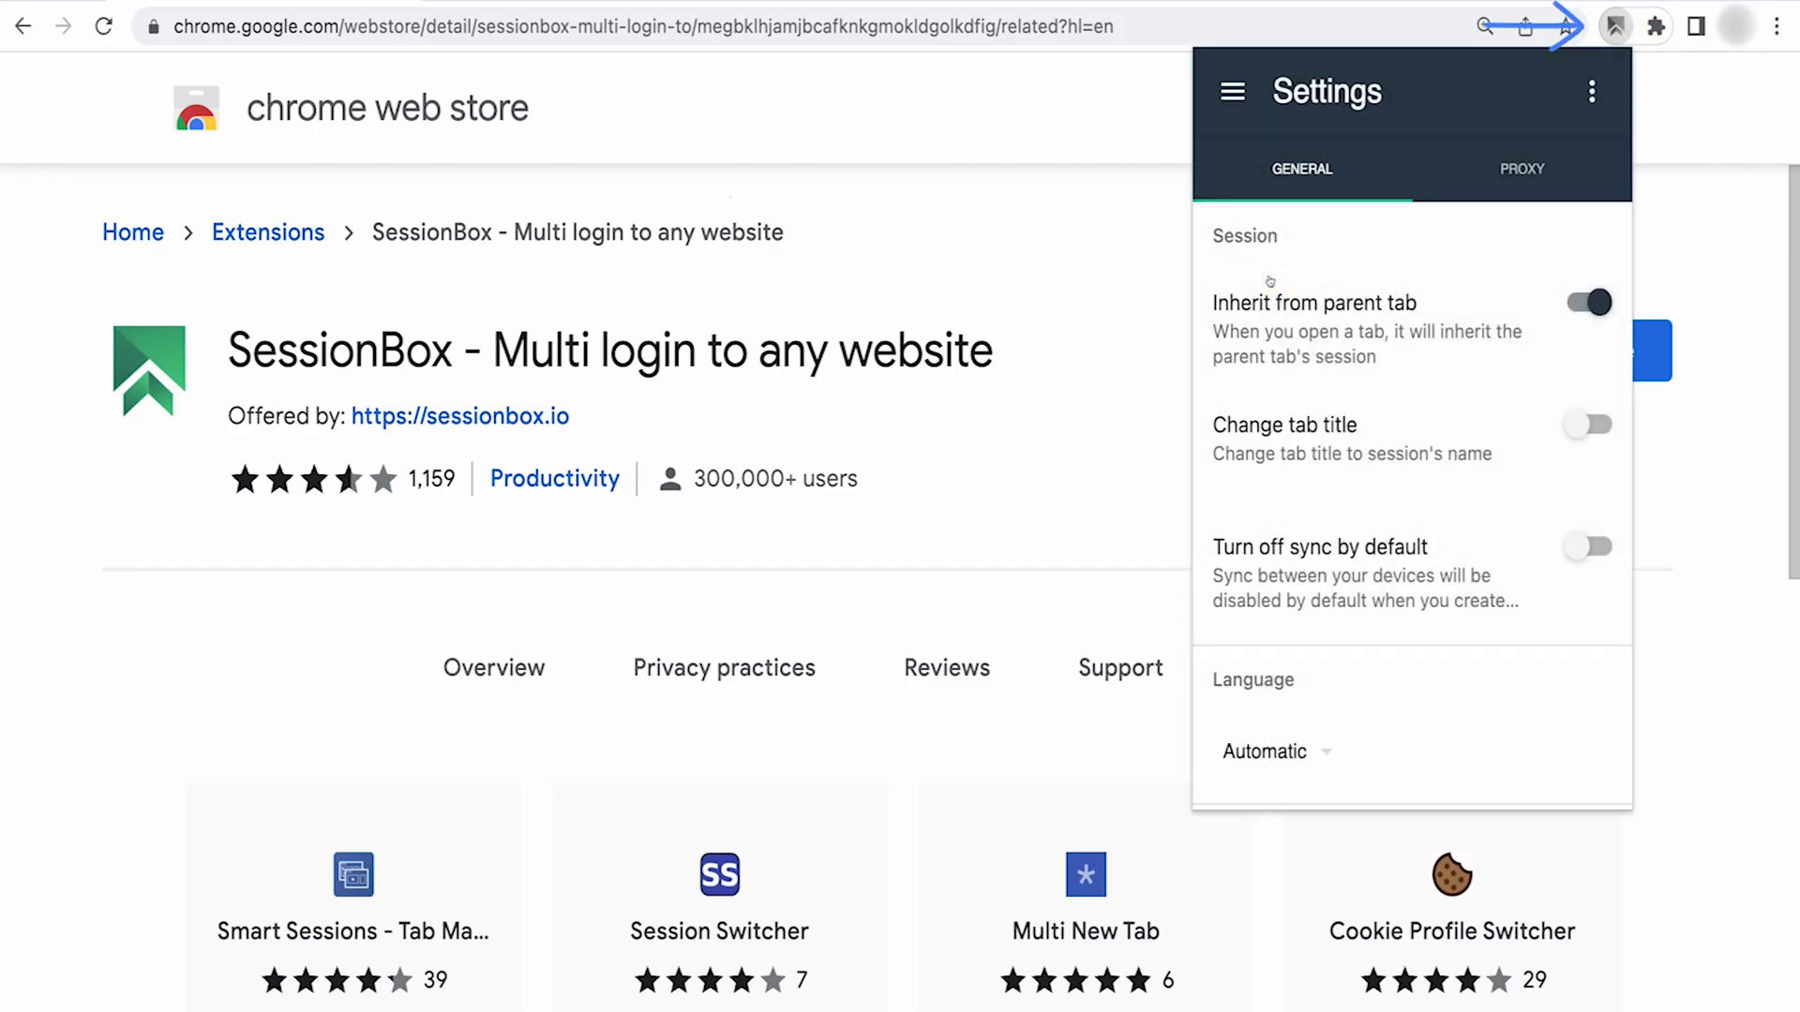
left_click(1522, 169)
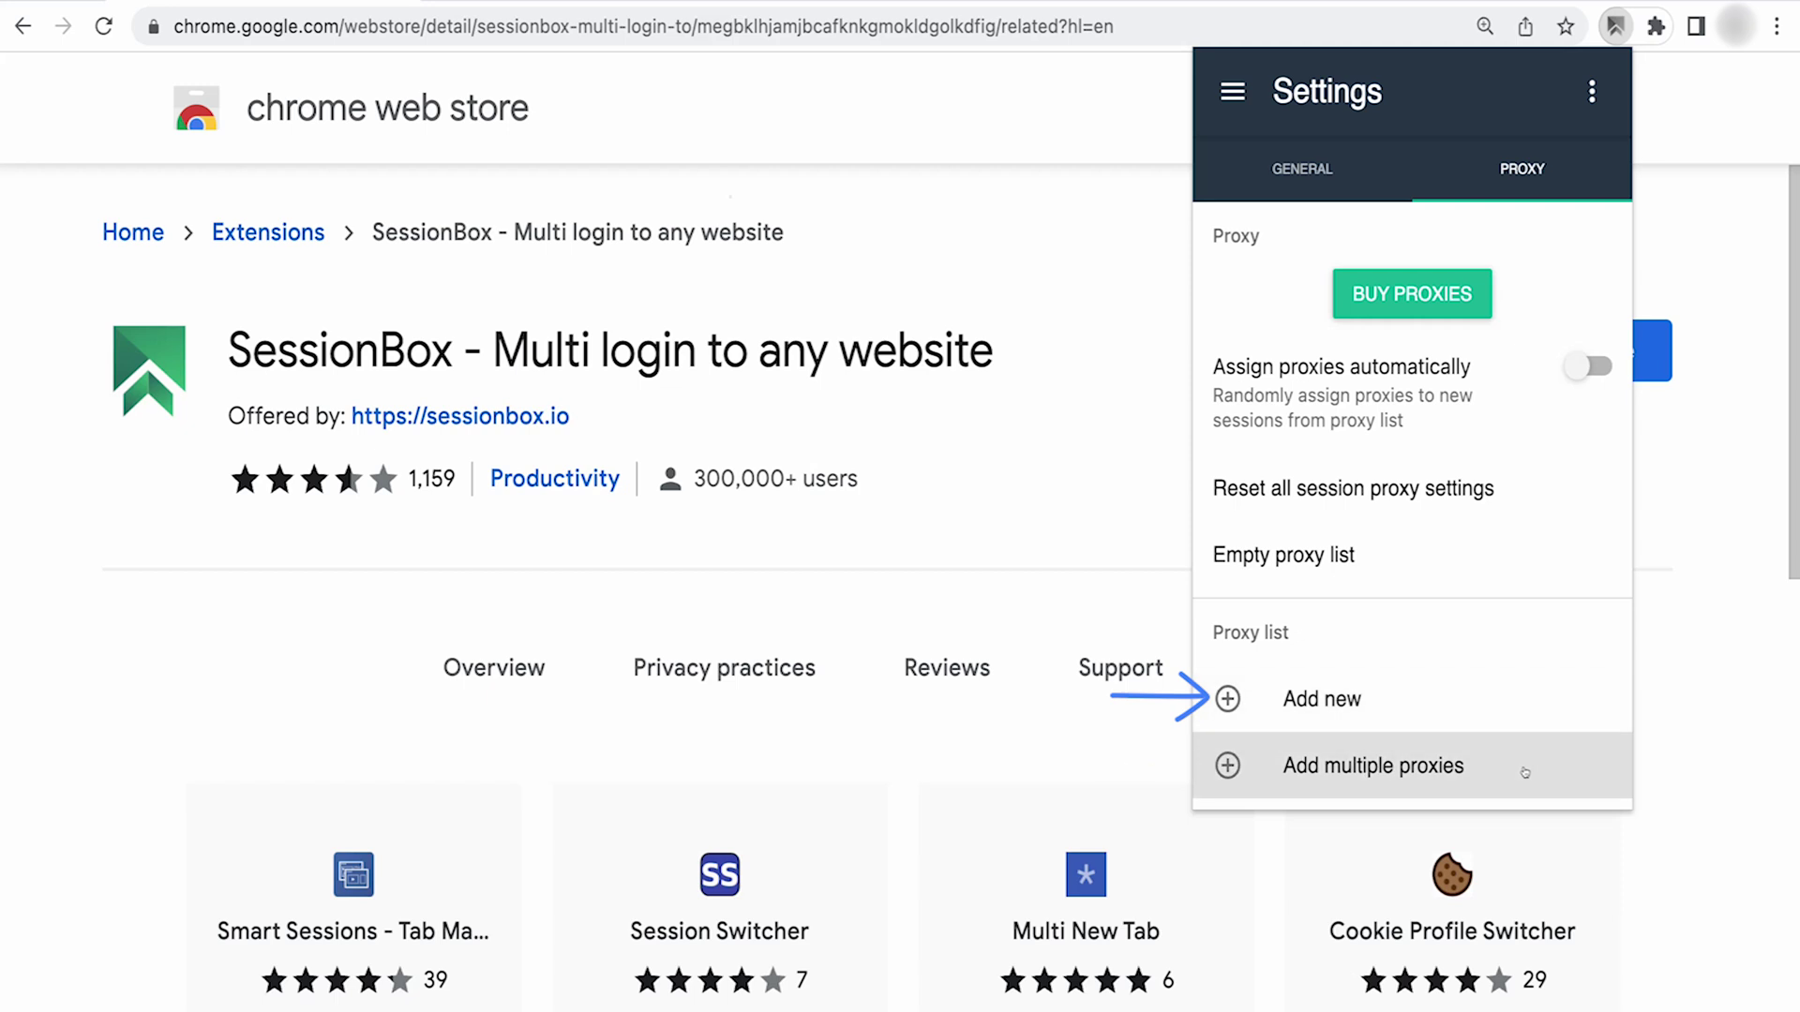
left_click(1373, 697)
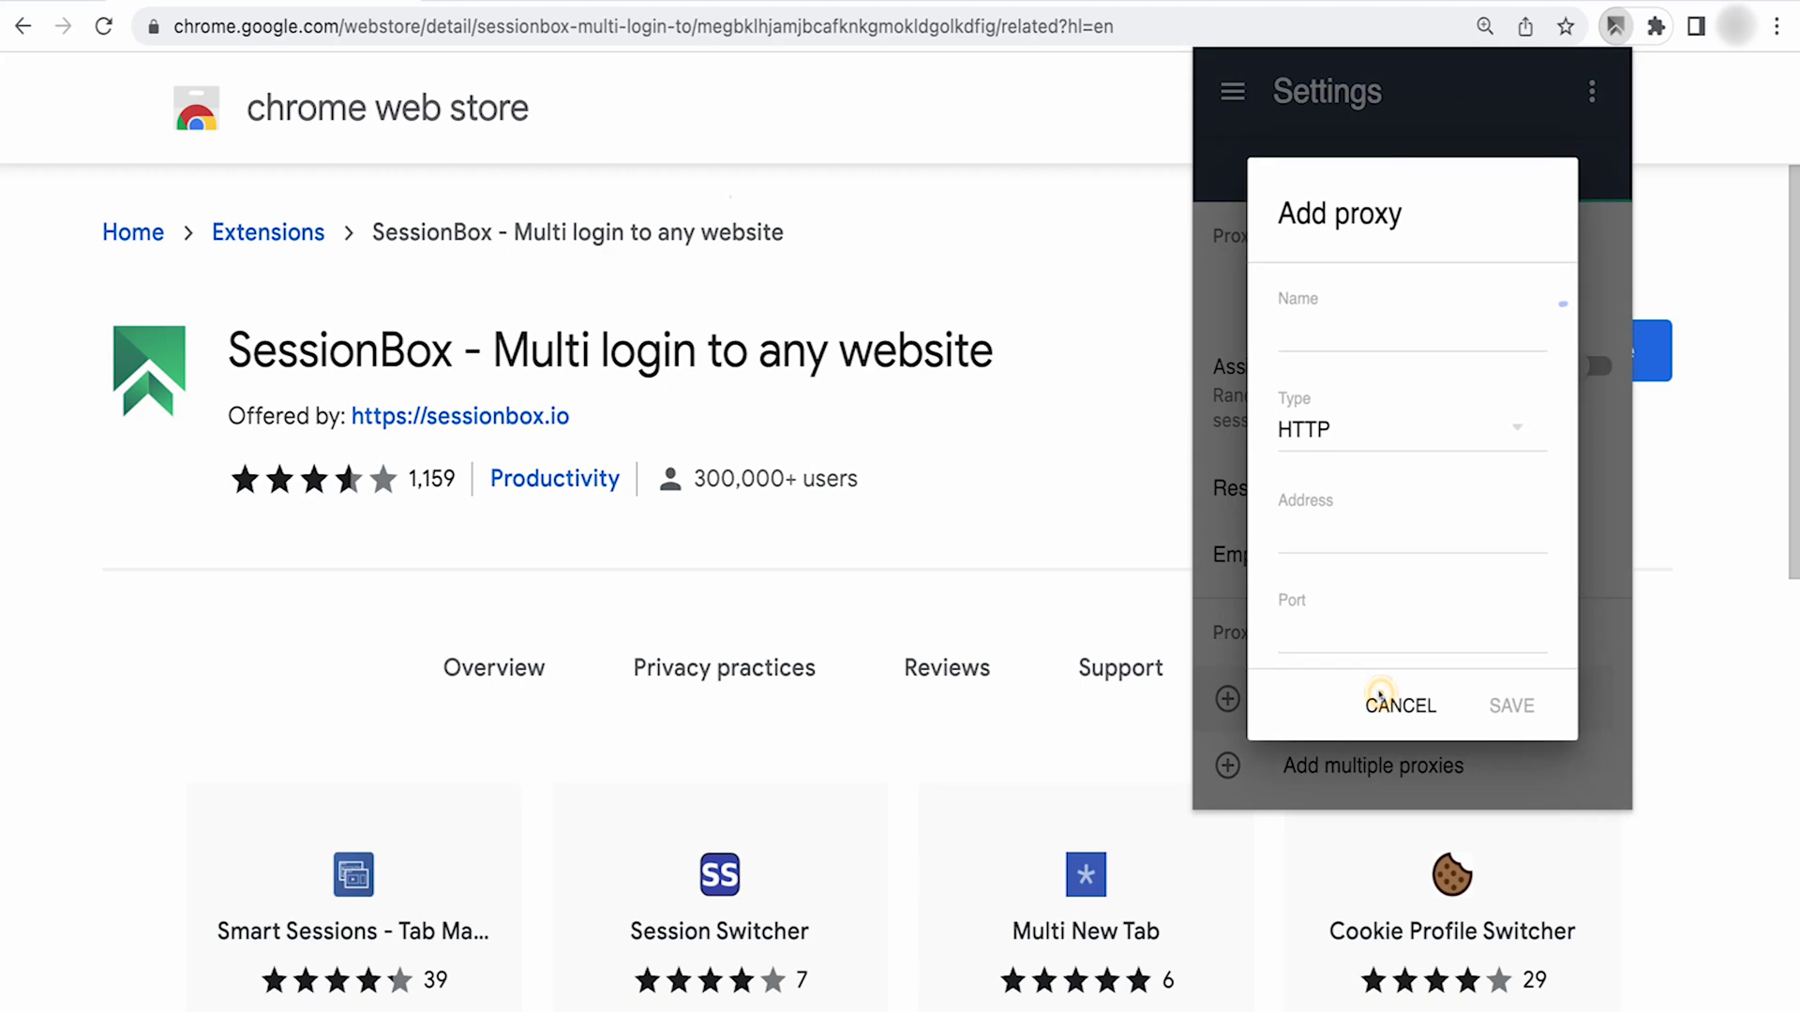
- Enter proxy name 'Bright Data Proxies', address zproxy.lum-superproxy.io and port 22225
left_click(1374, 328)
type("Br")
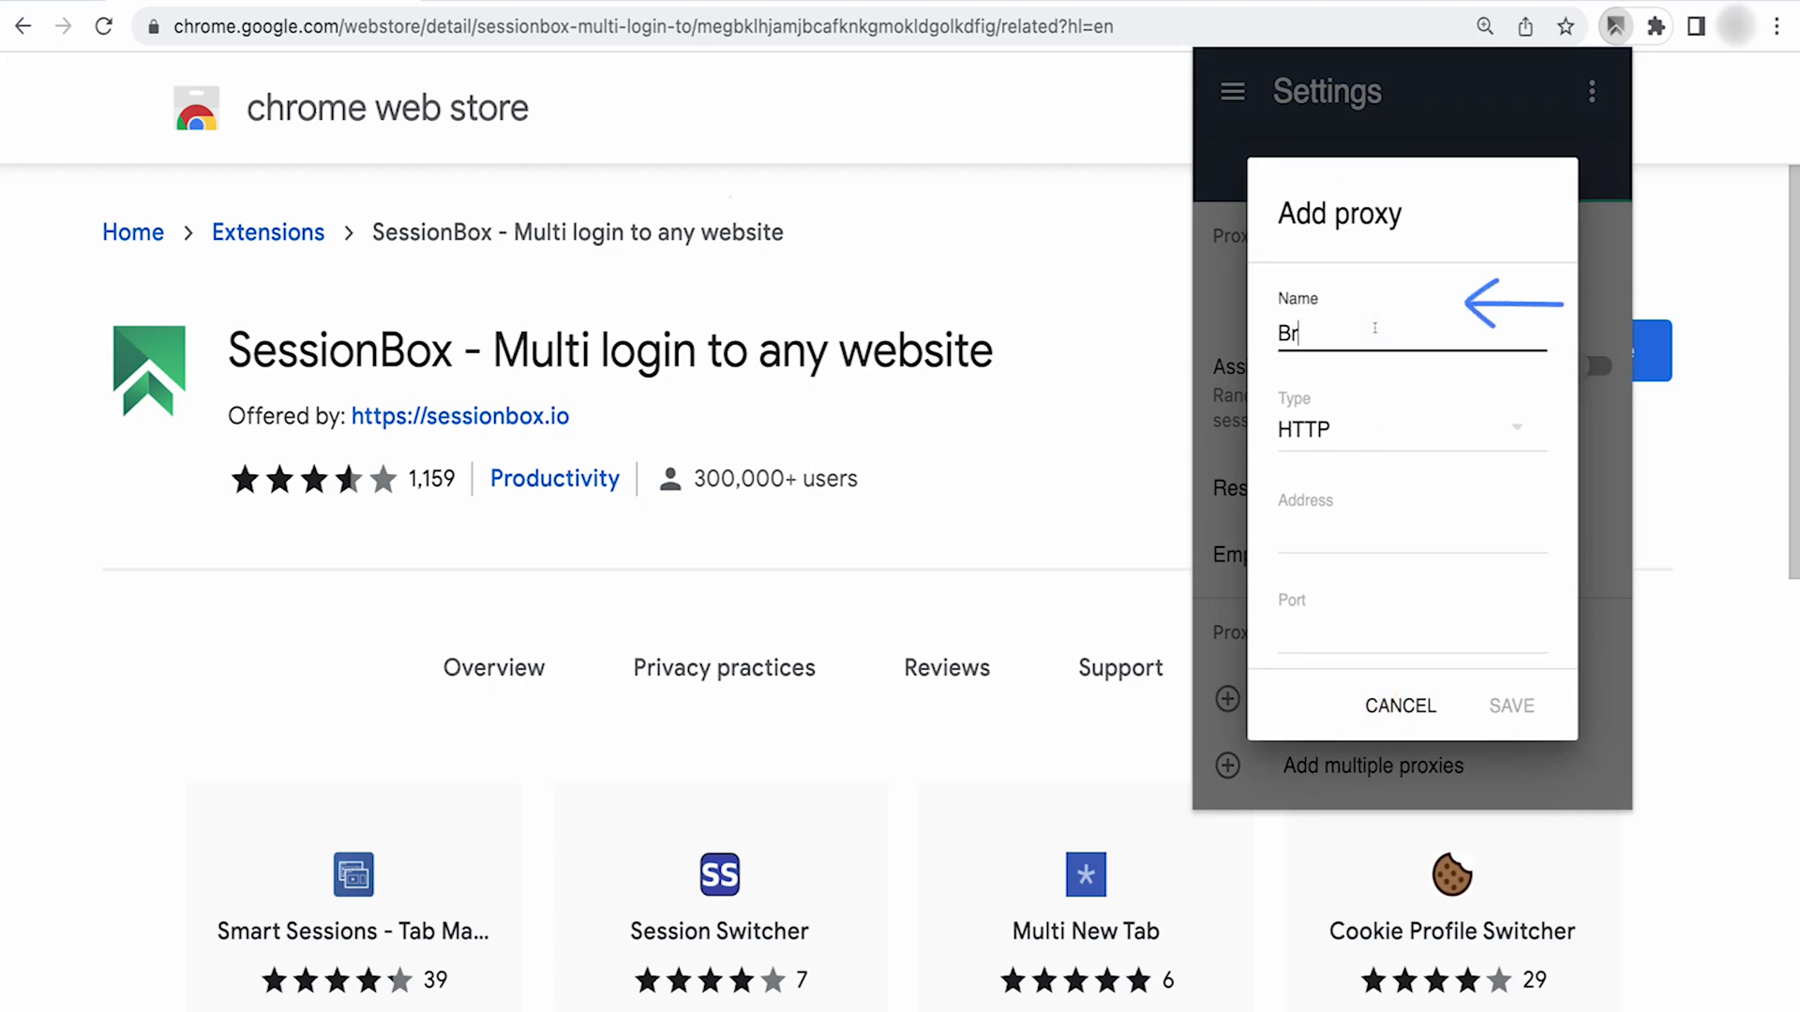
type("ight Data Proxies")
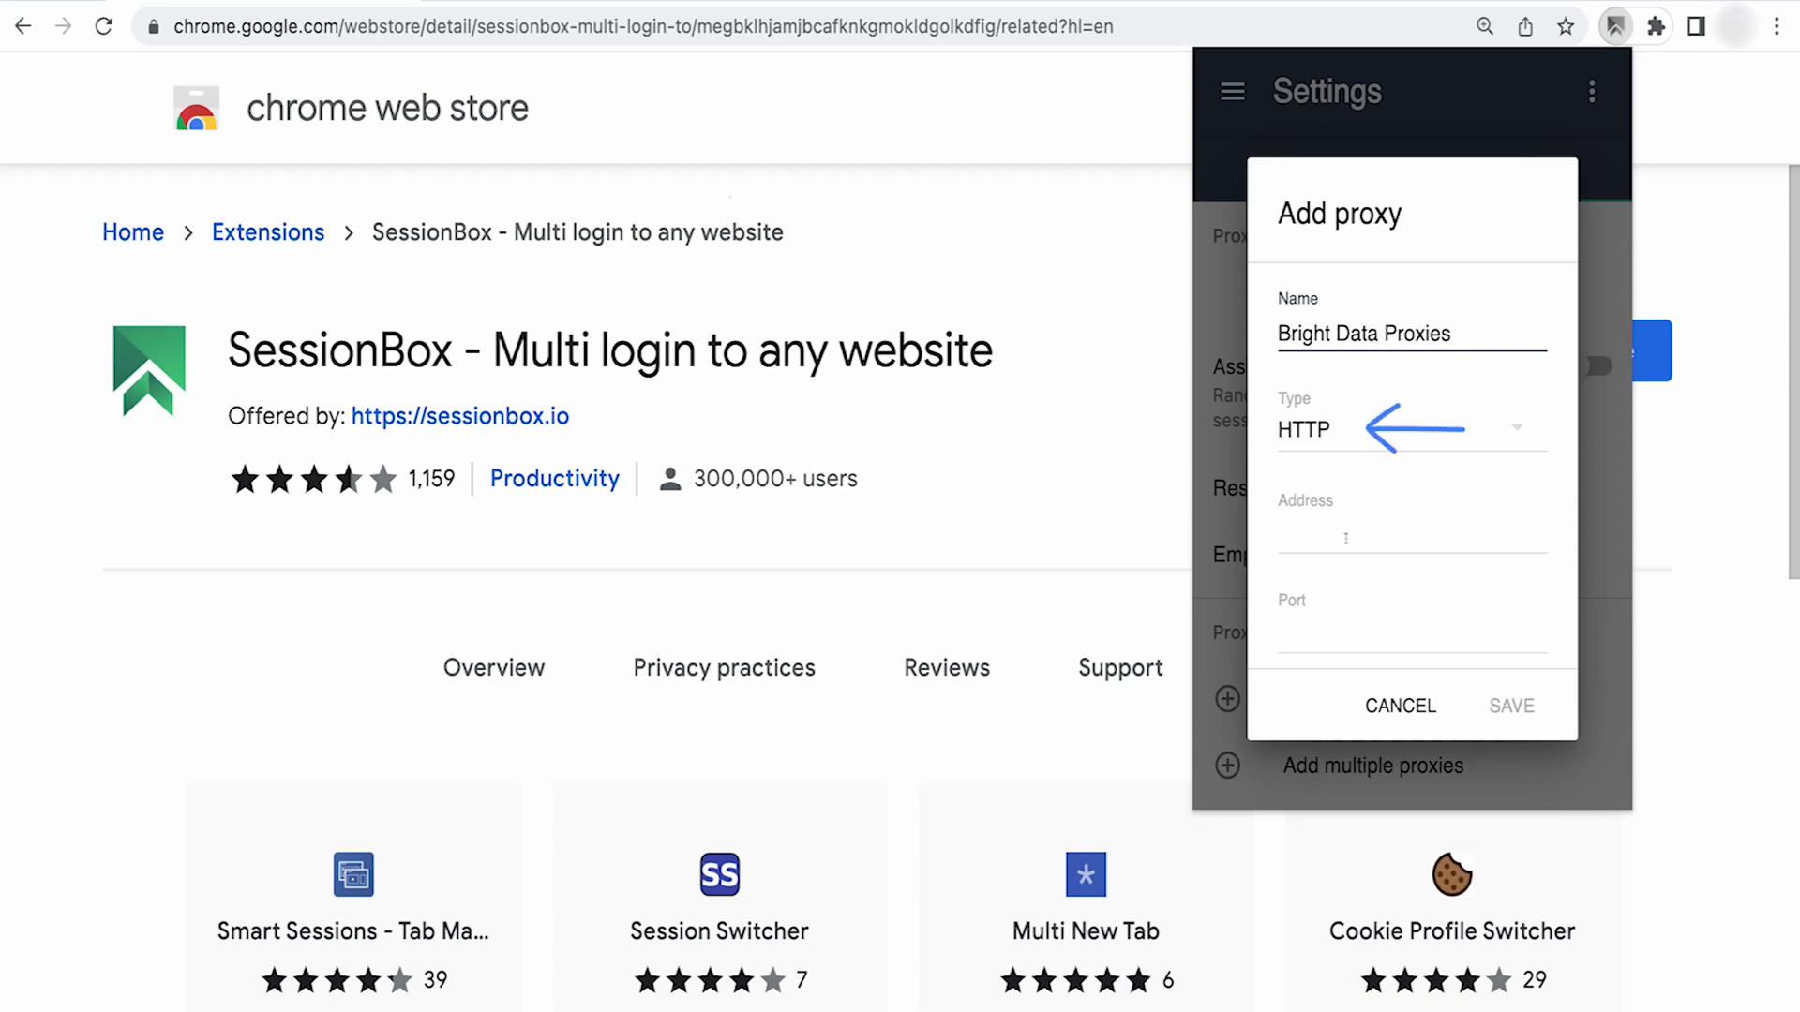
left_click(1346, 539)
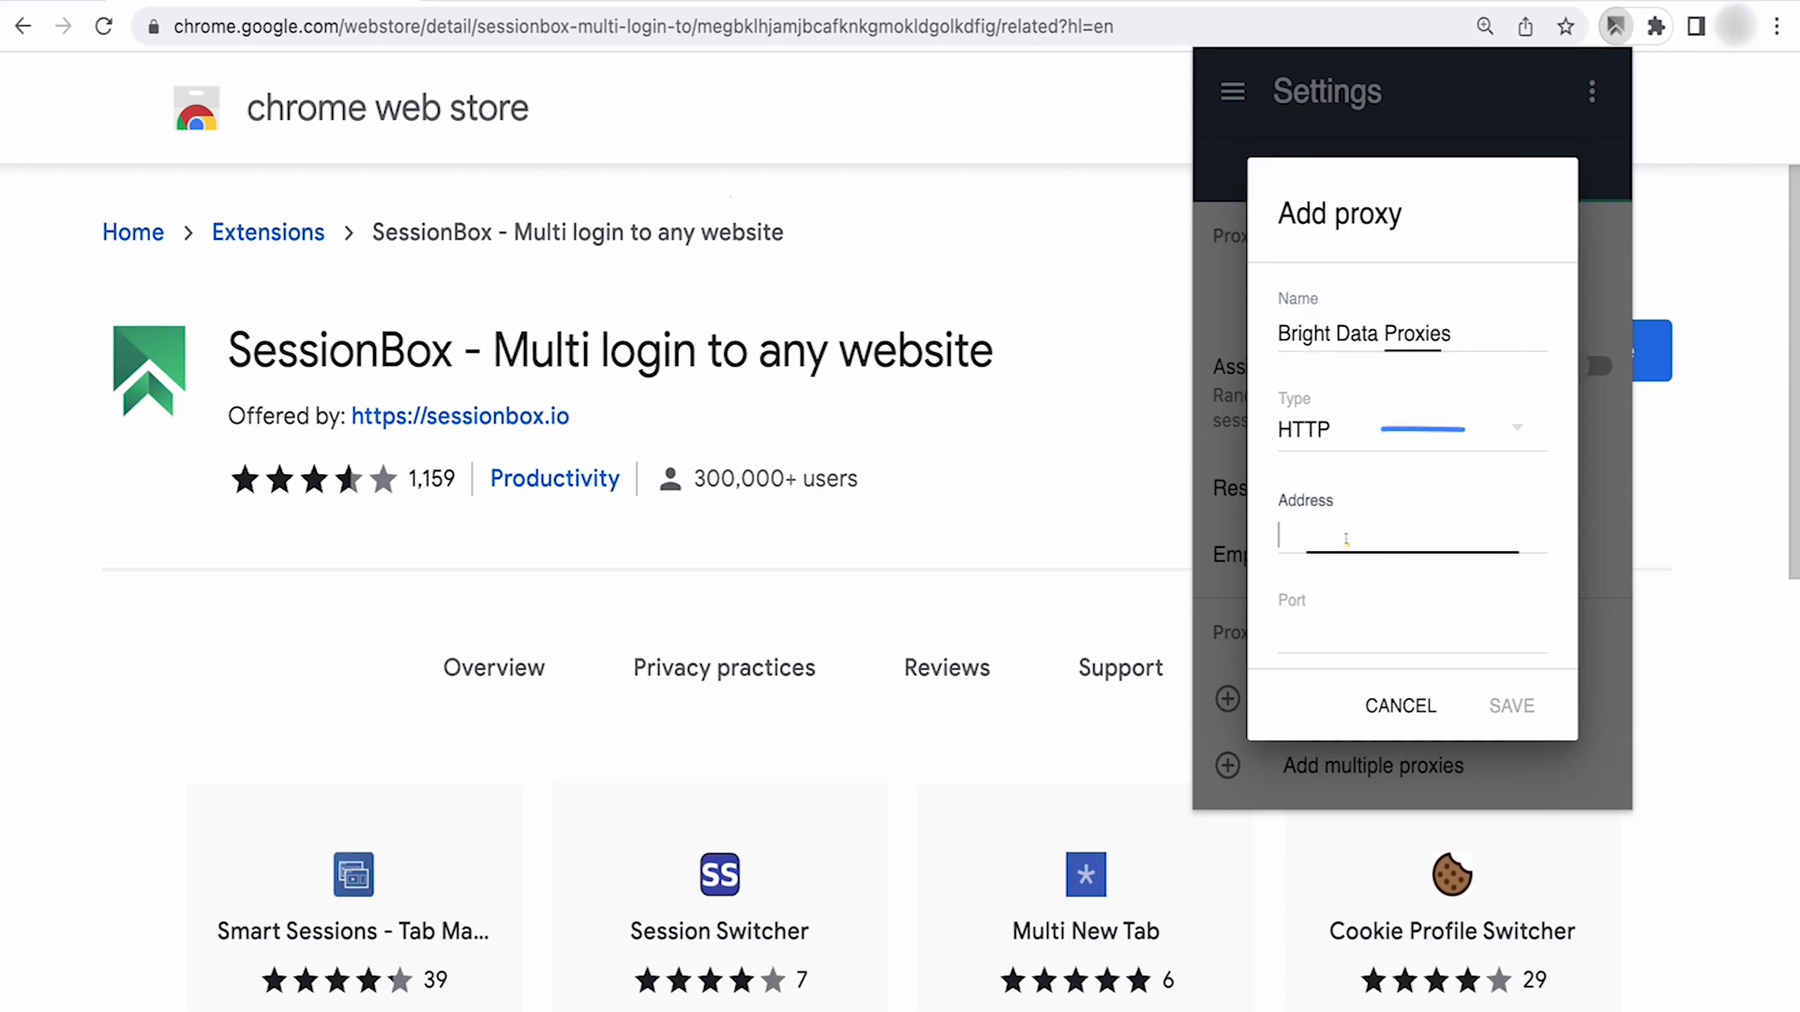
type("zproxy.lum")
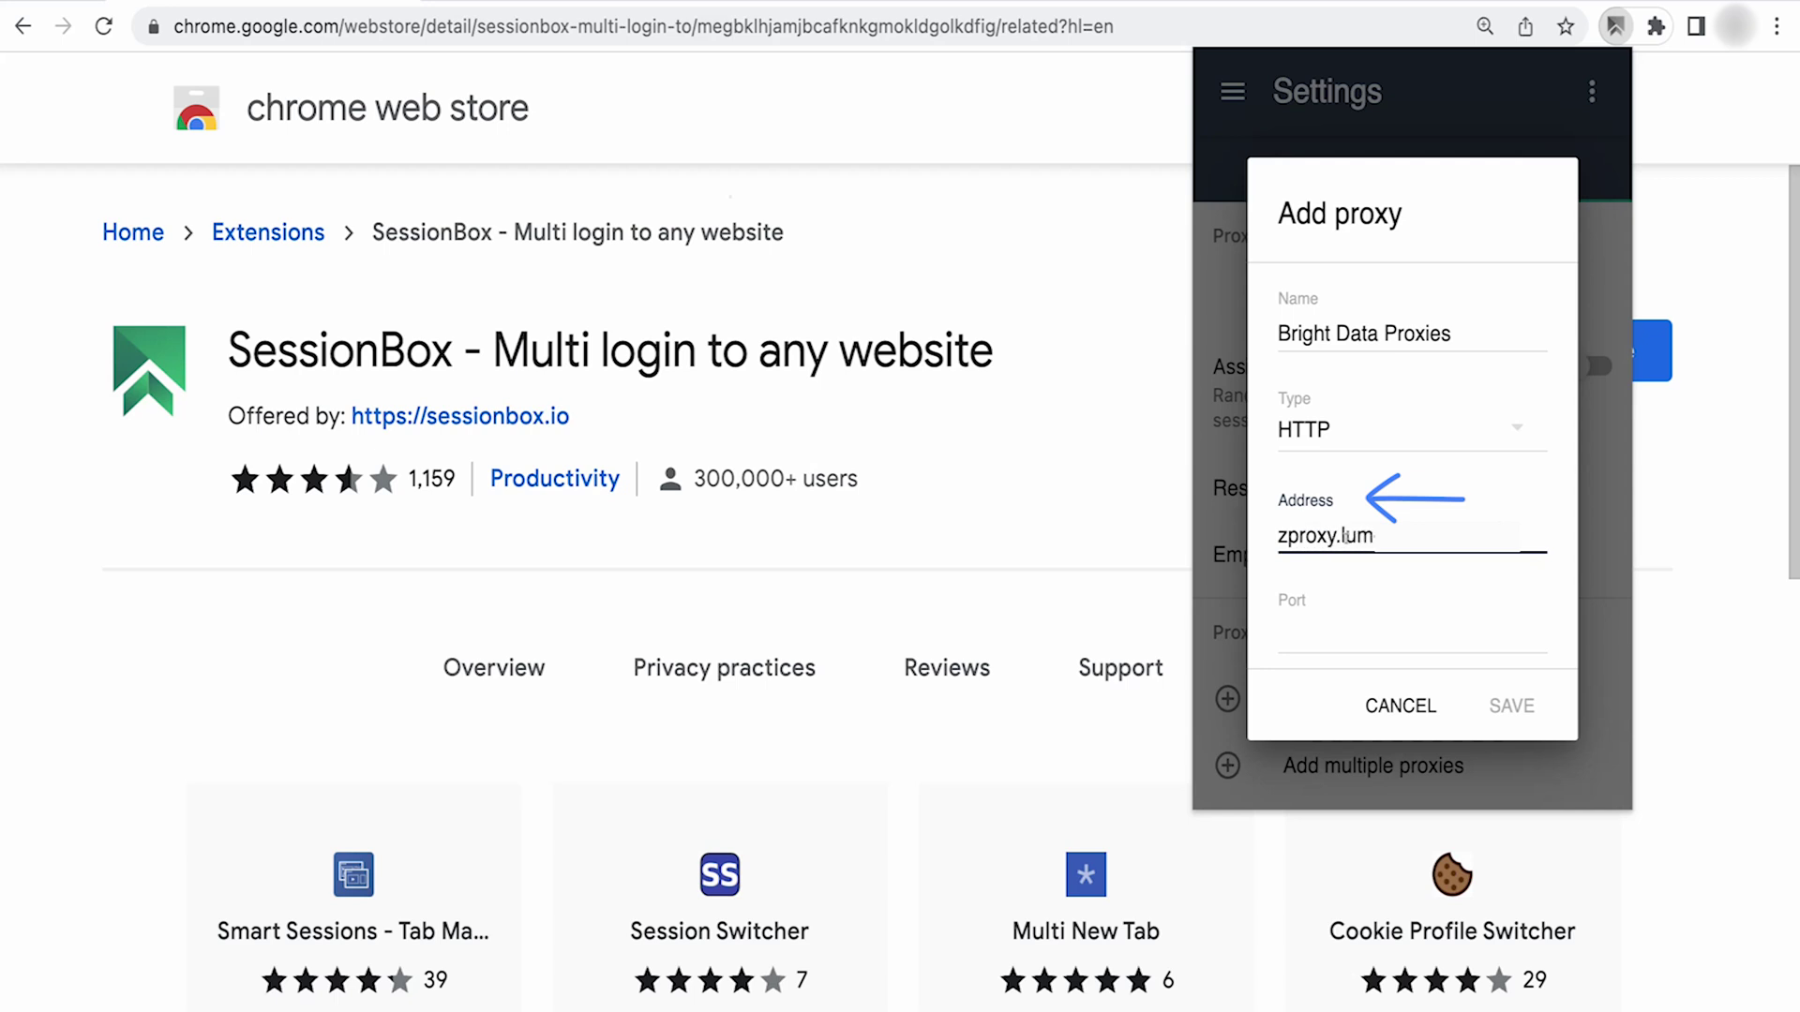
type("-superproxy.io")
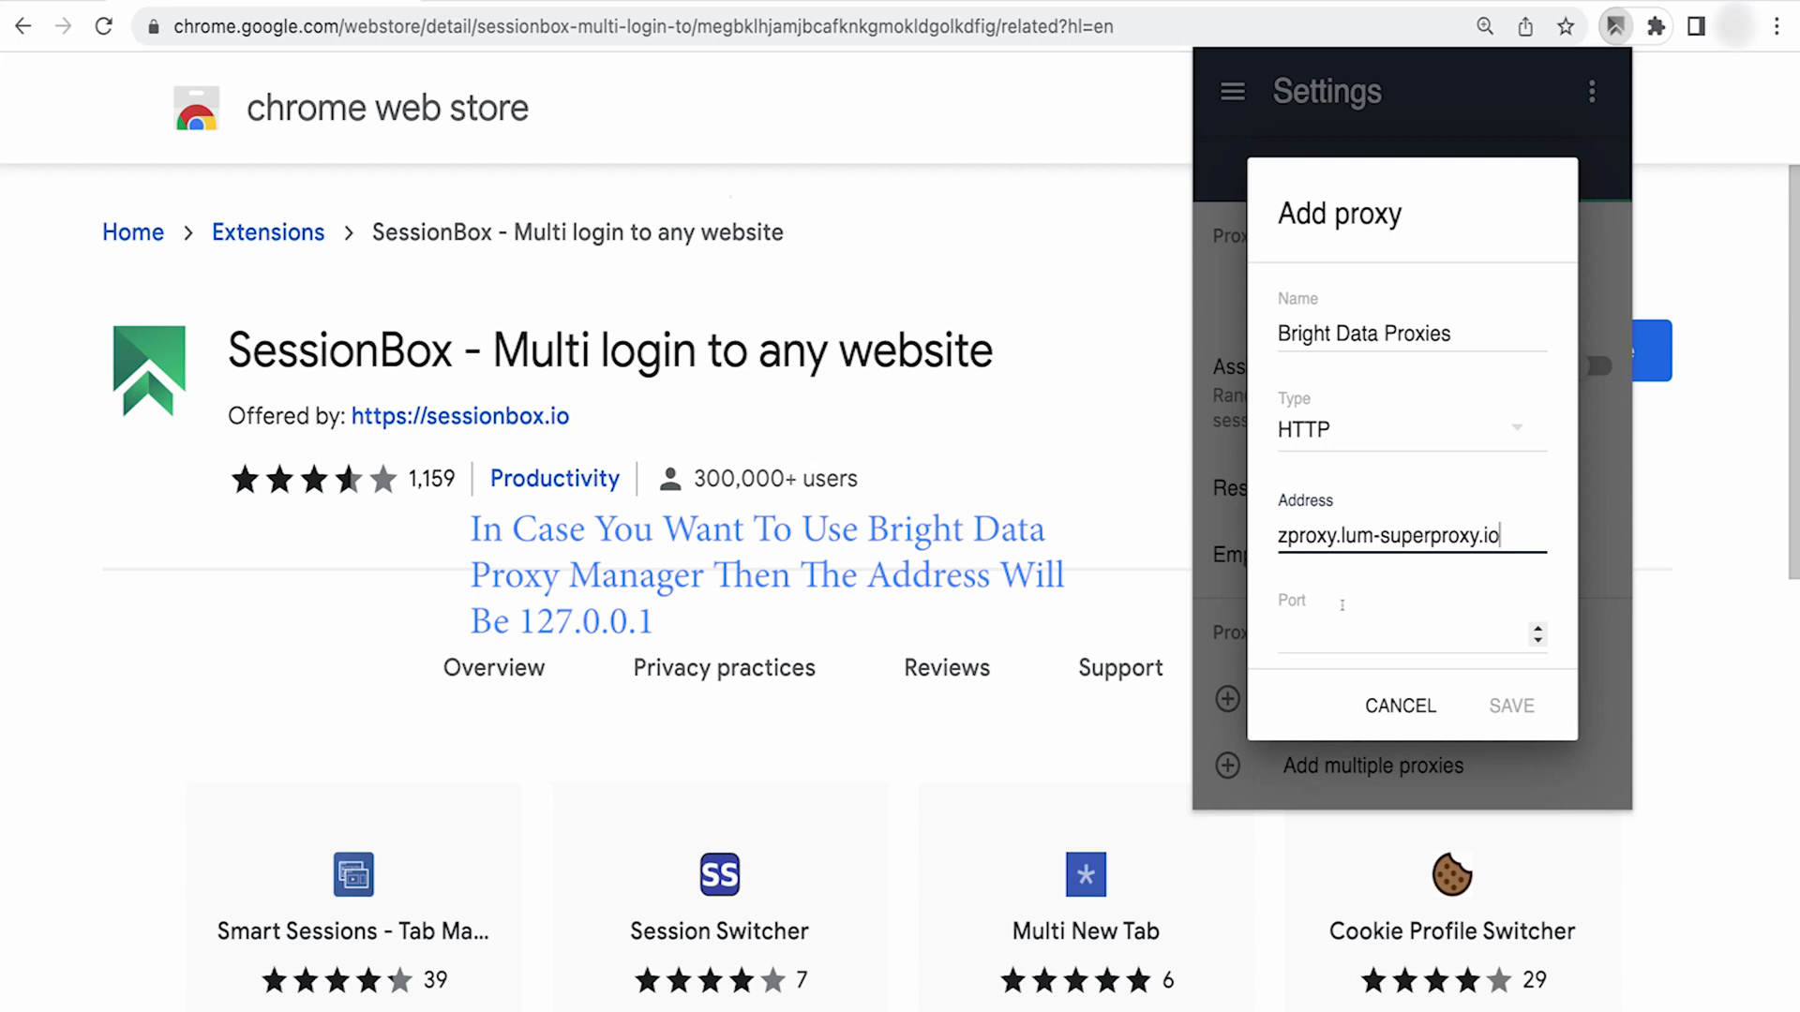
left_click(1342, 635)
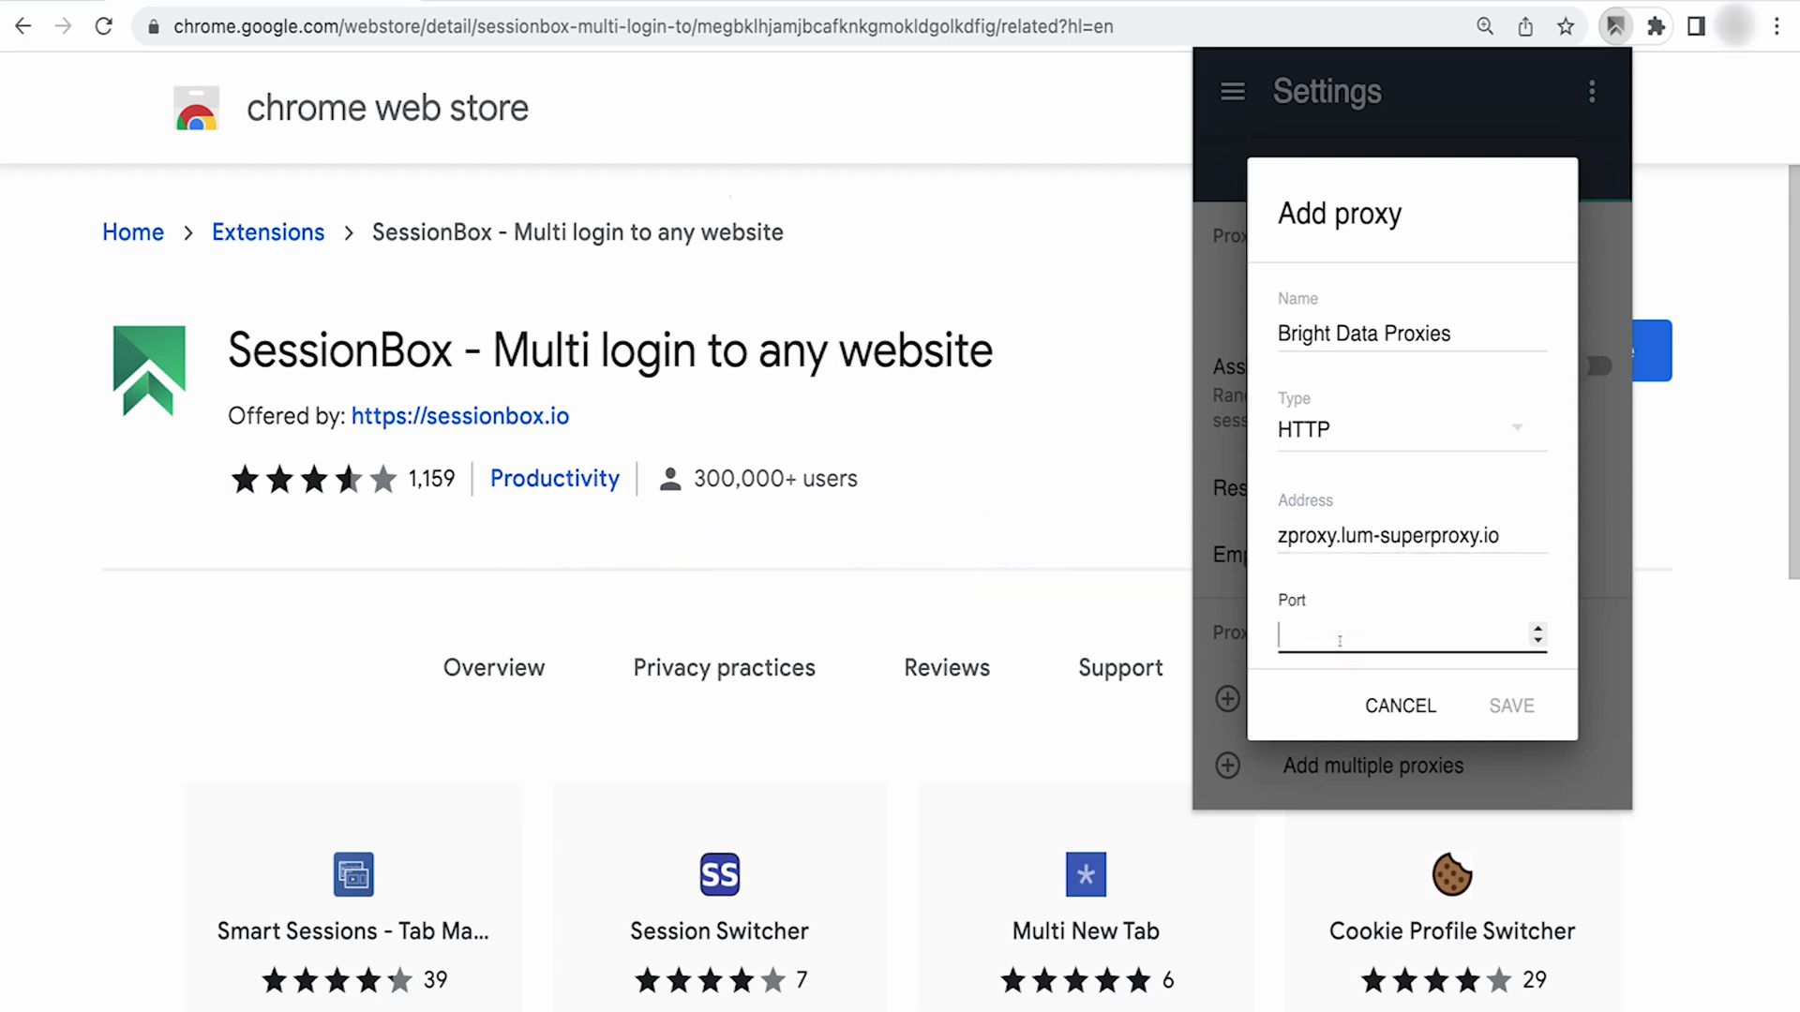
type("22225")
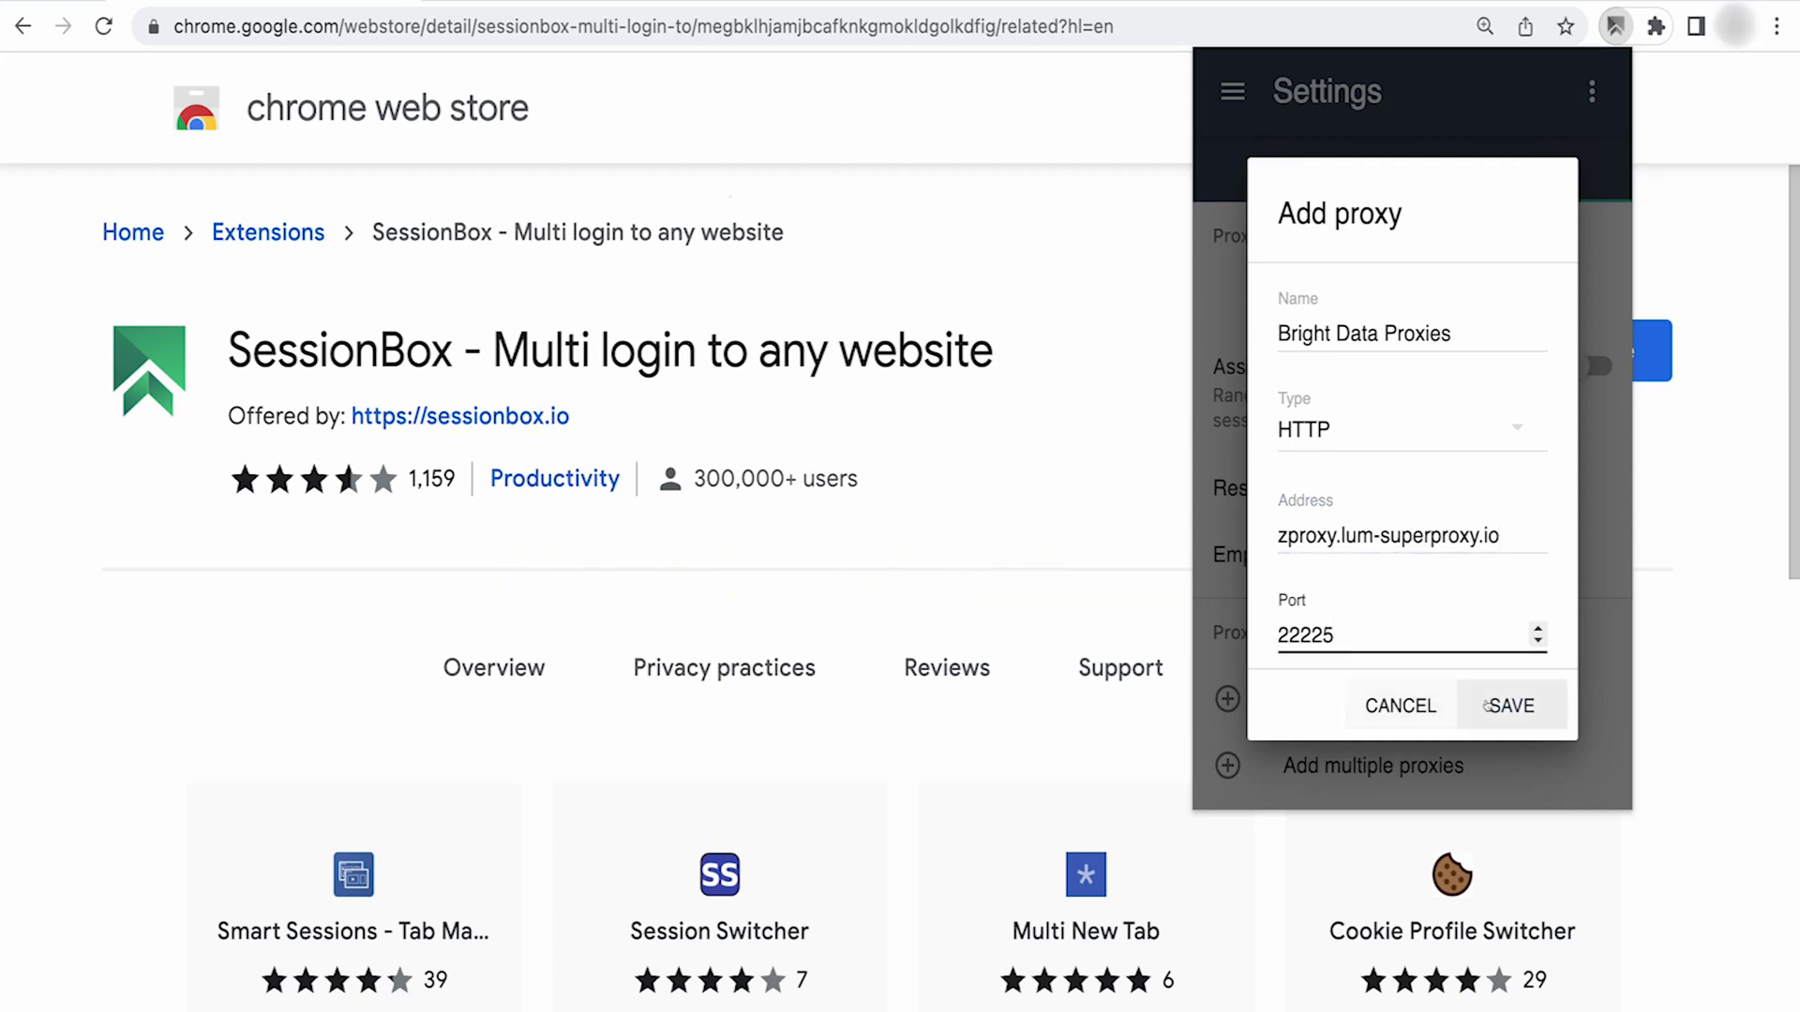
scroll(1458, 581, "down", 3)
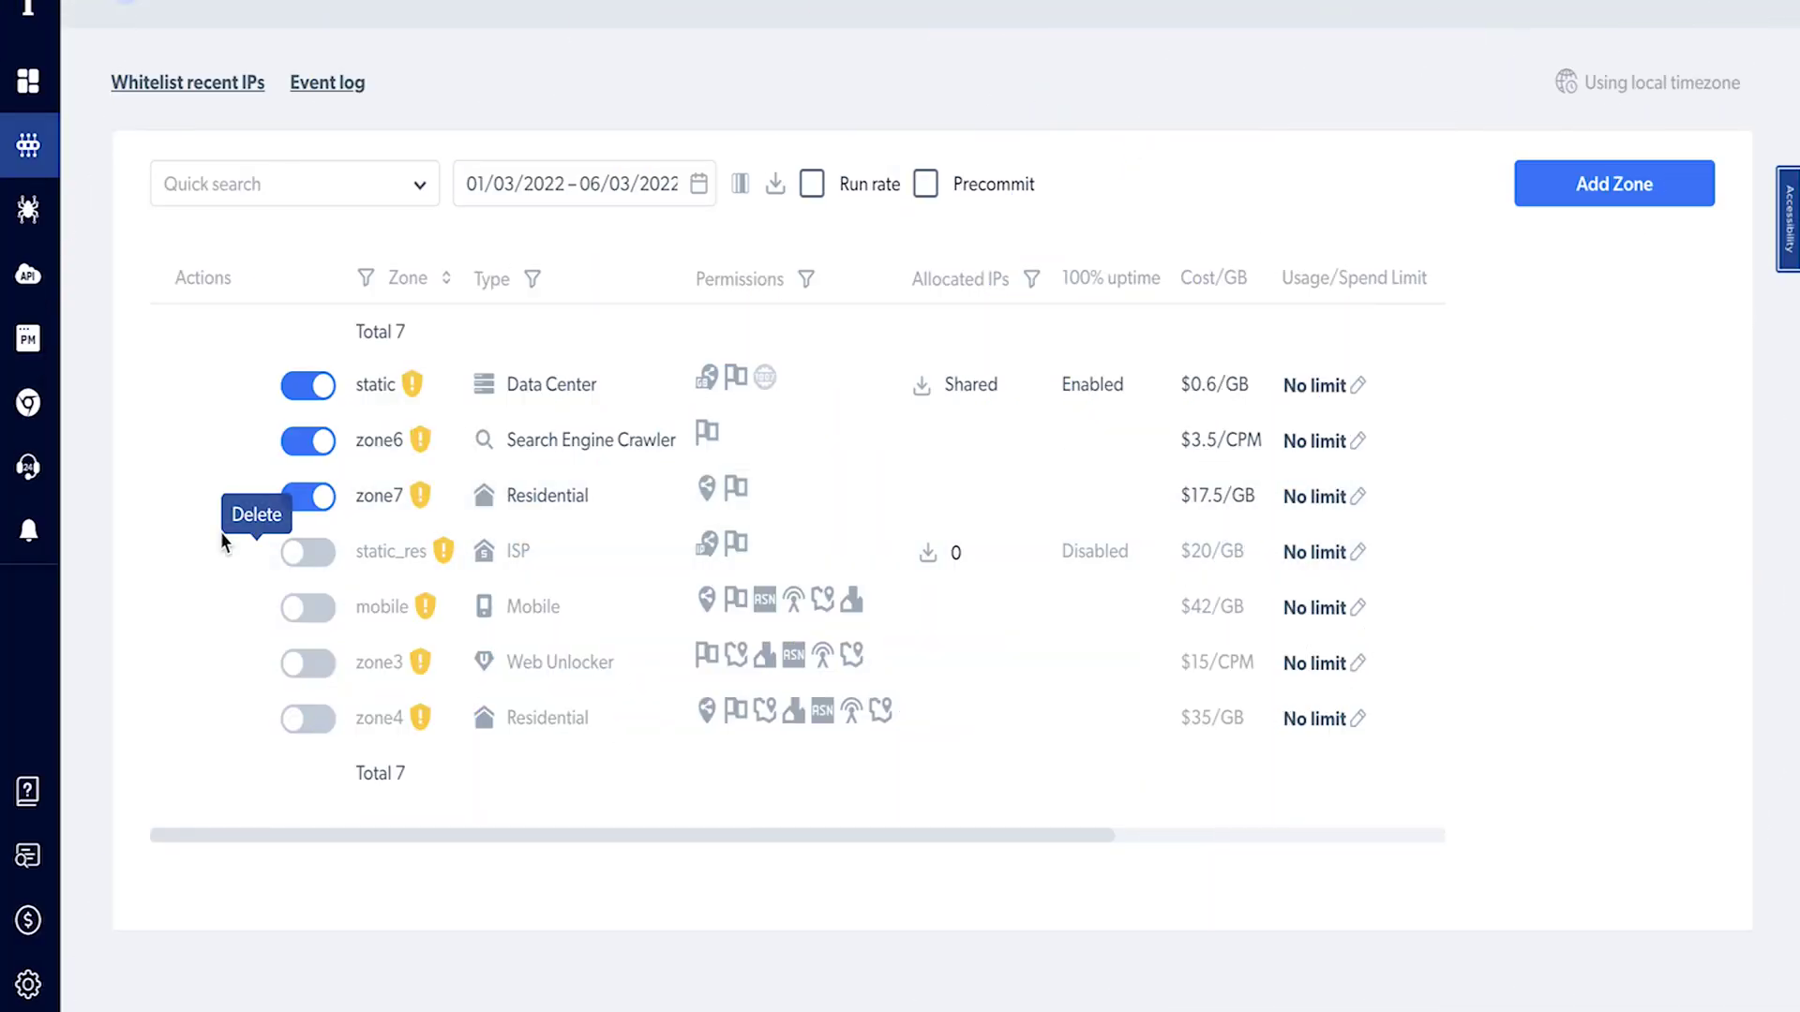
- Paste zone7's password into the proxy and save the Bright Data Proxies entry
left_click(188, 509)
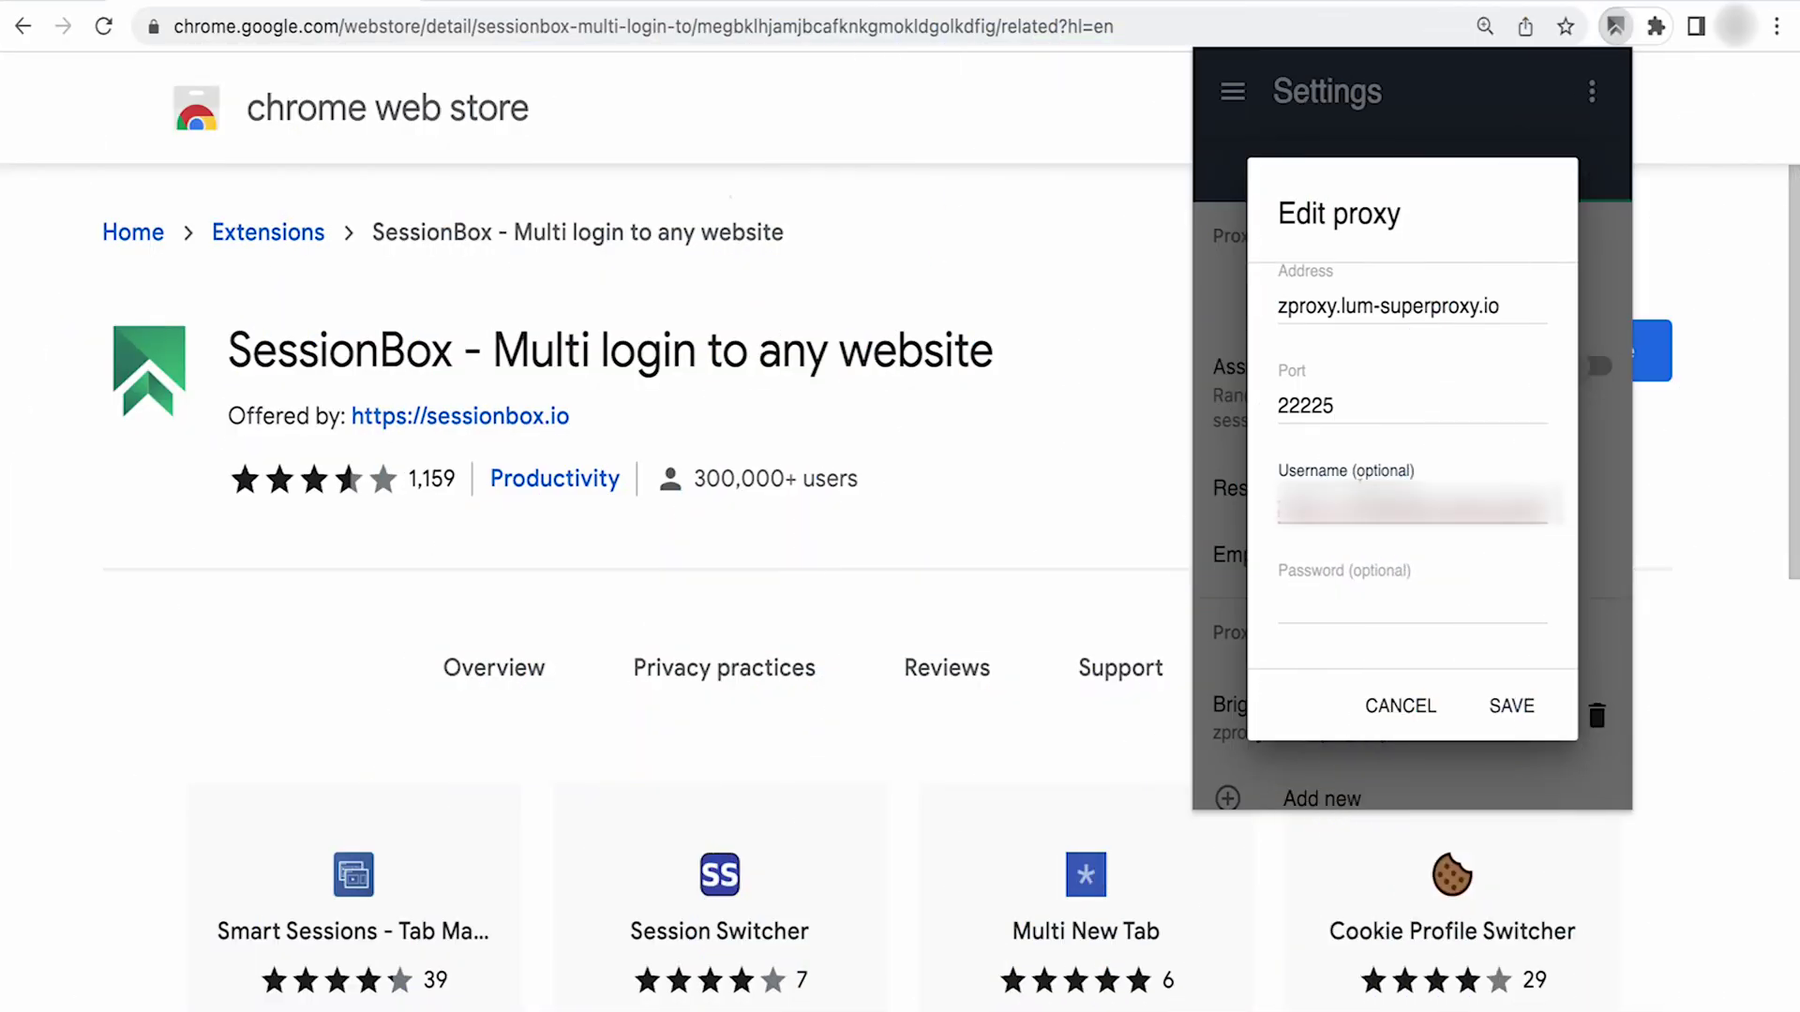
key("ctrl+v")
left_click(1496, 707)
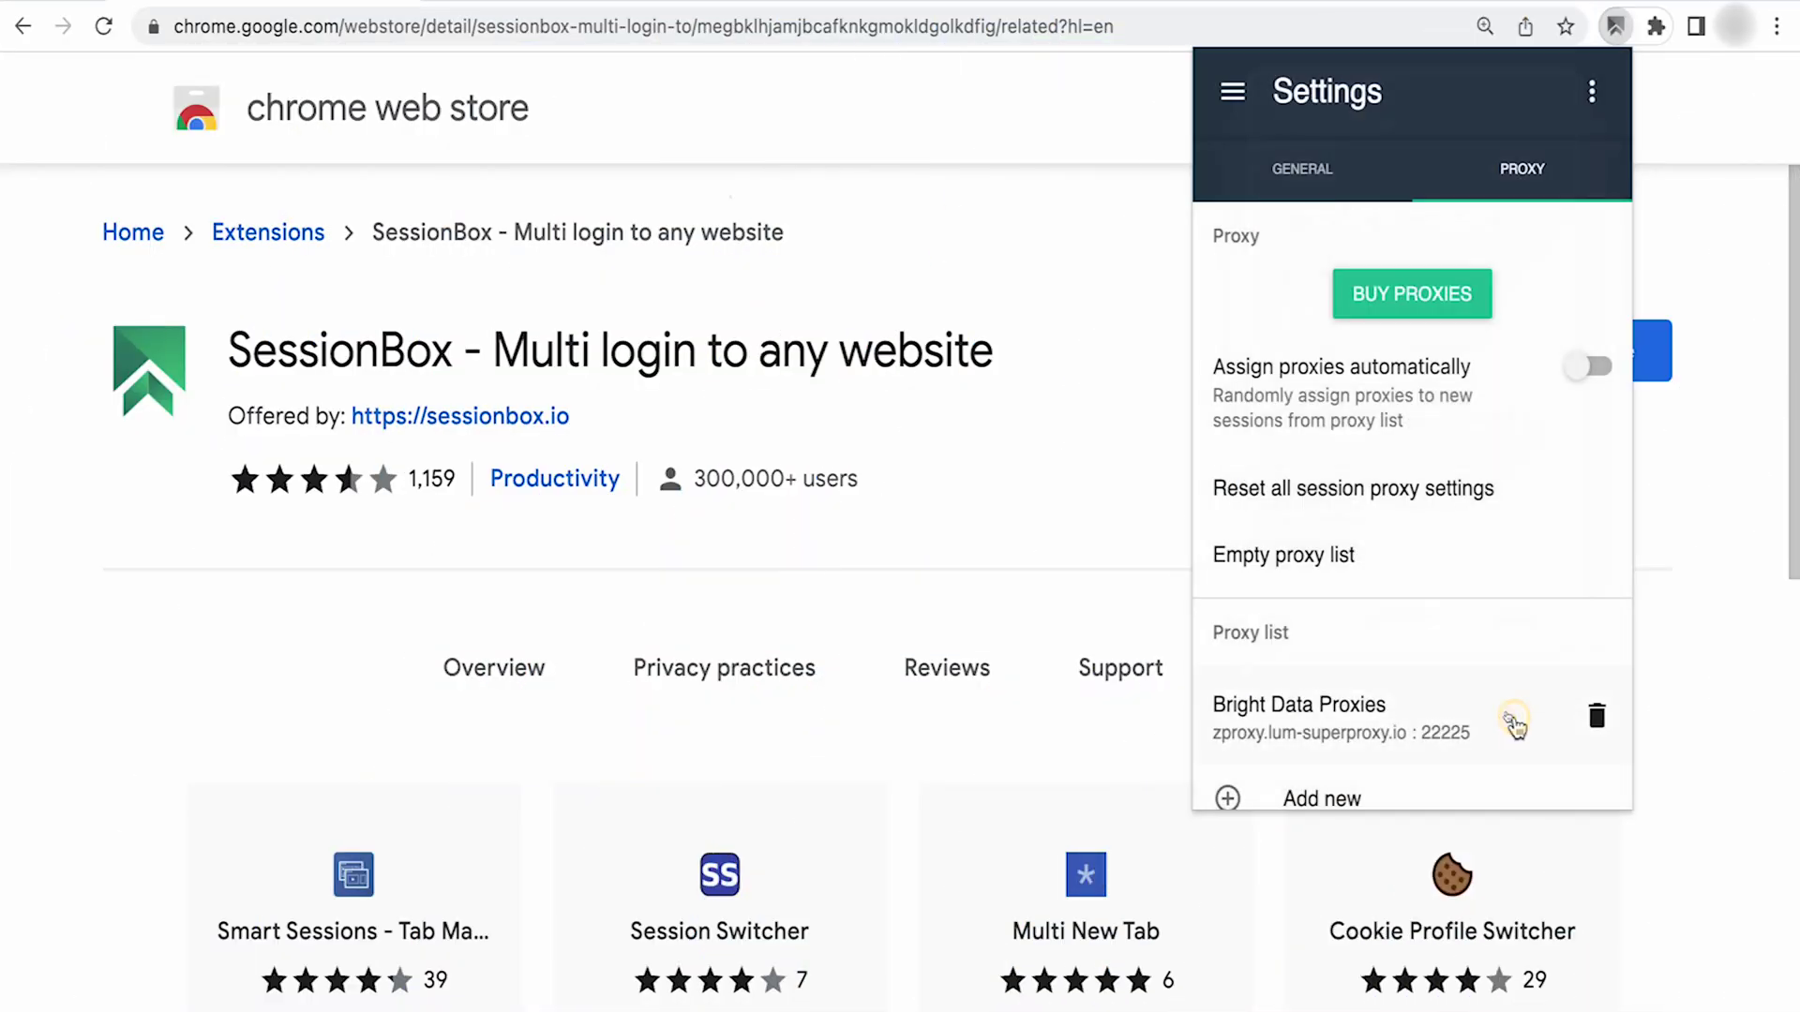
scroll(1356, 640, "down", 1)
- Open and cancel the Add multiple proxies form, then open a new browser tab
left_click(1374, 767)
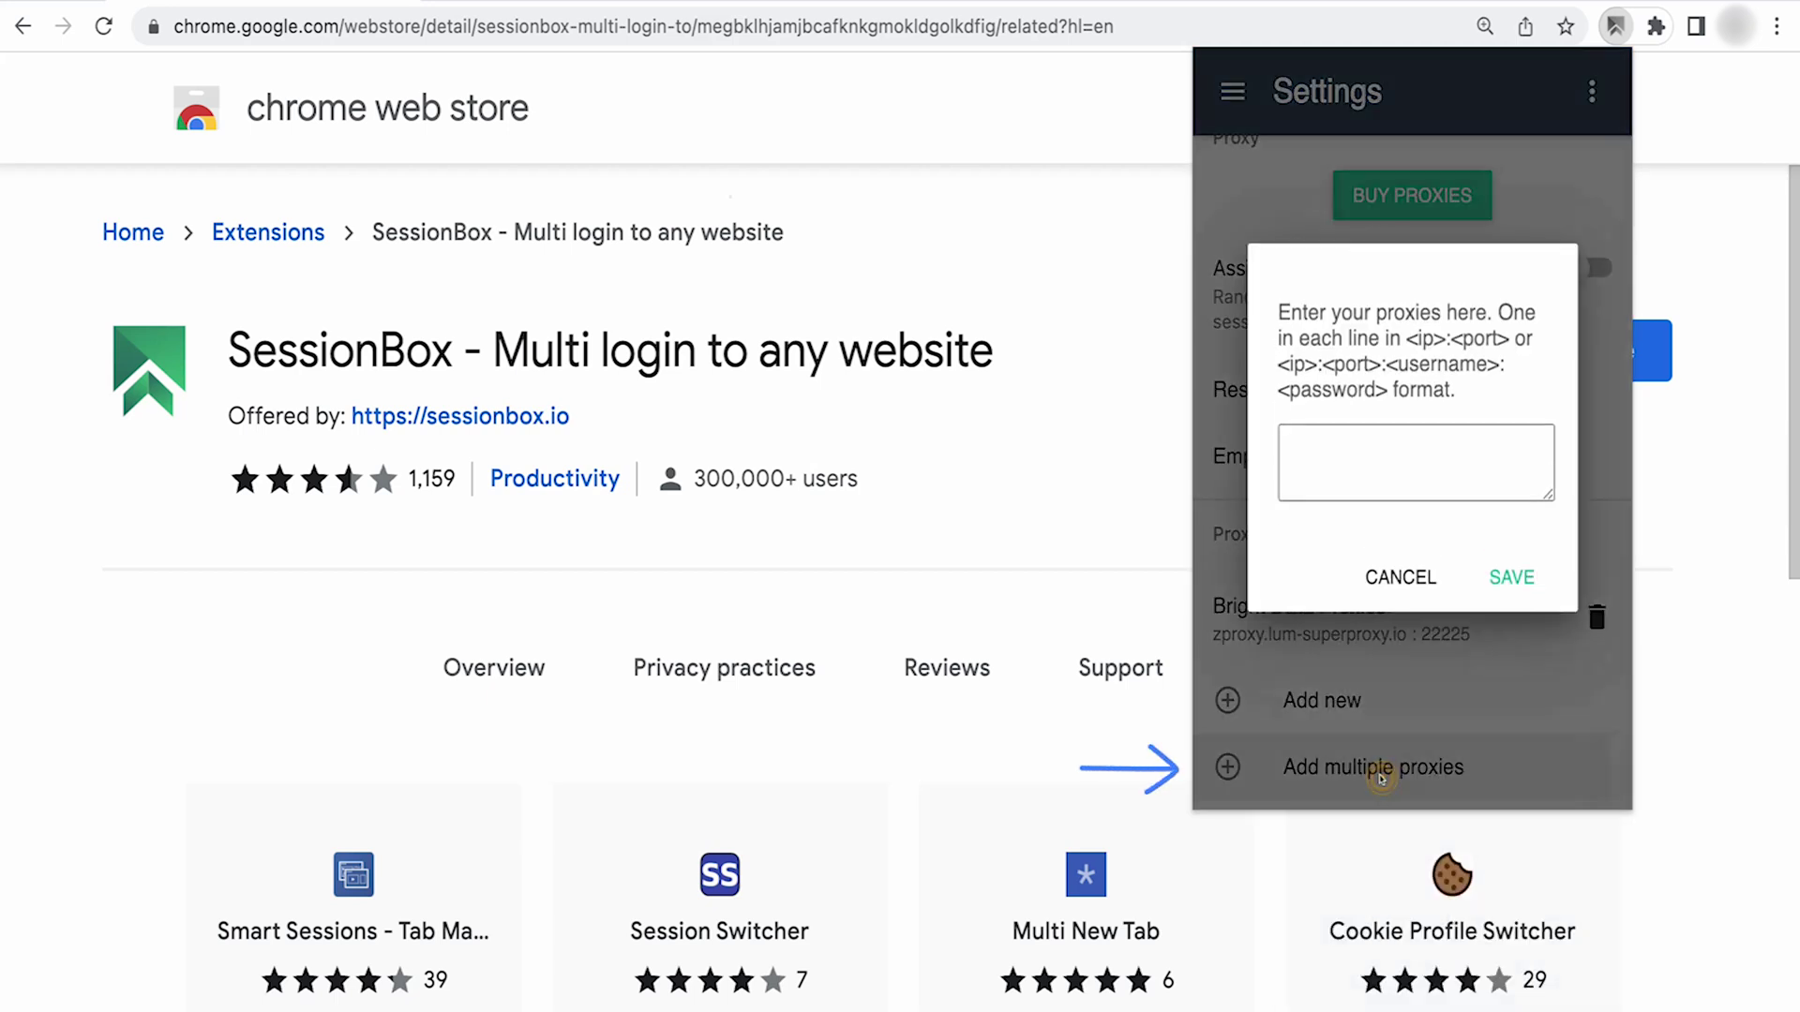
left_click(1374, 440)
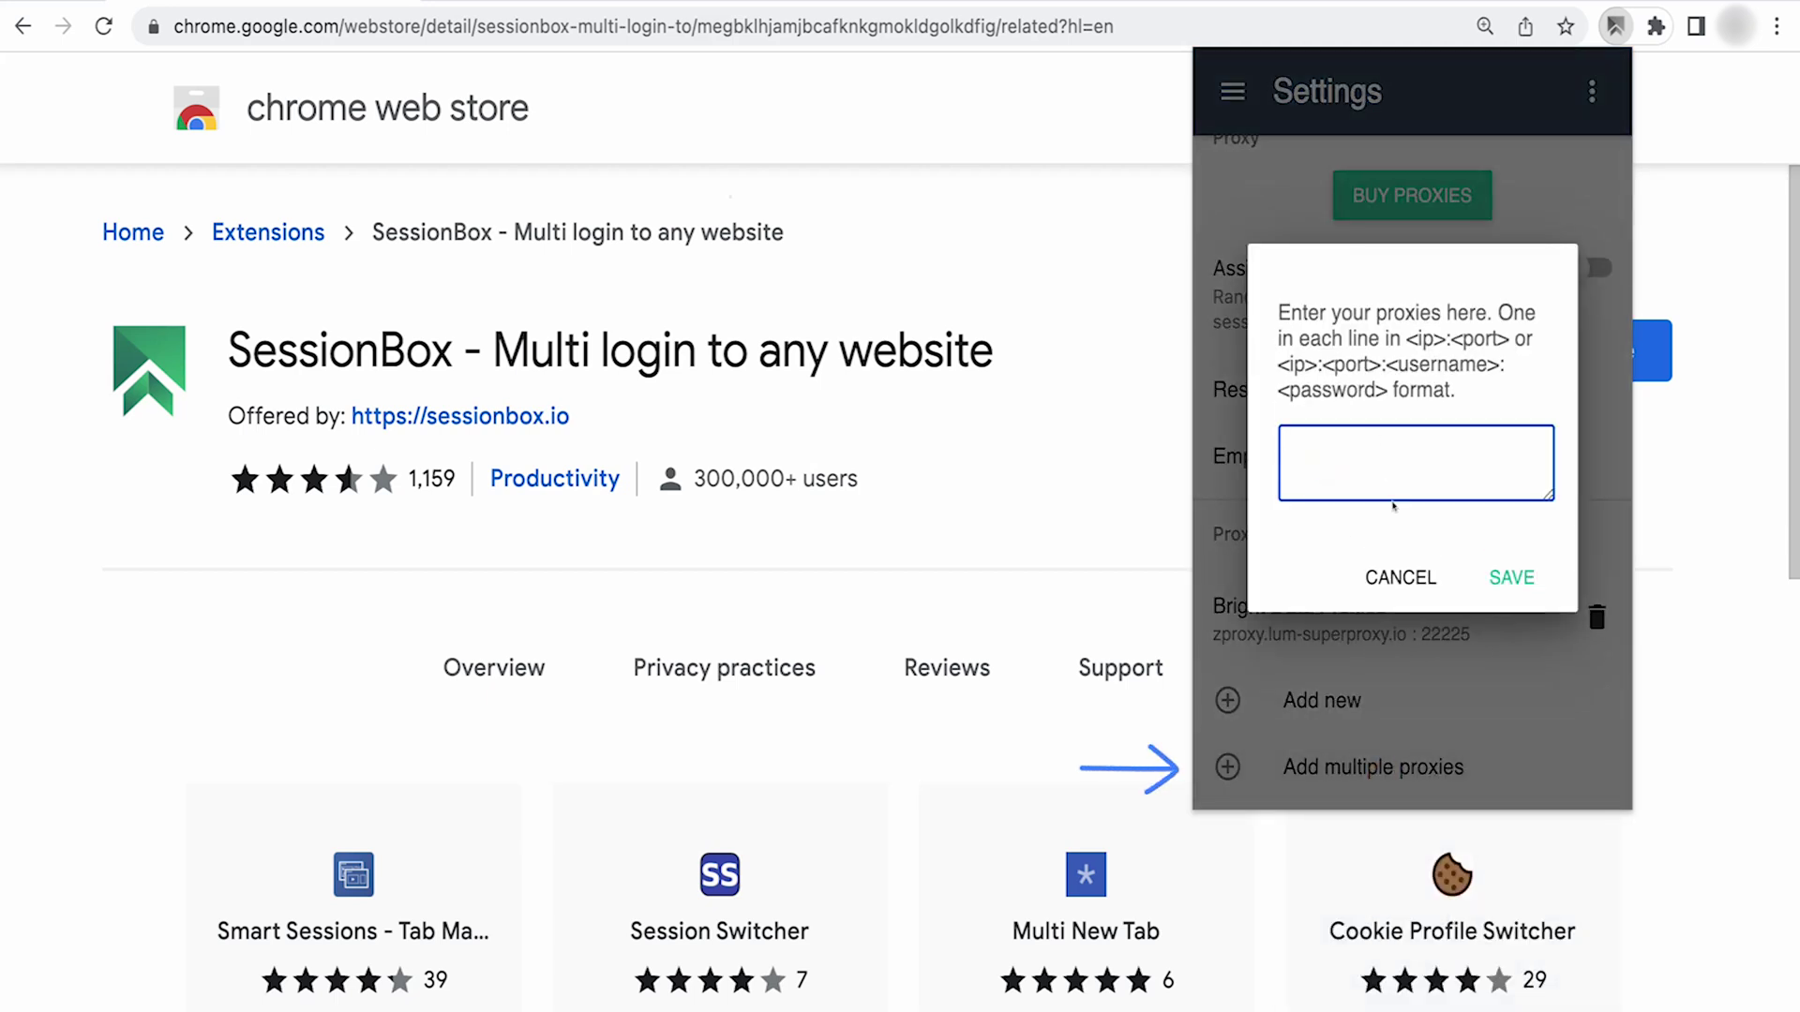
left_click(1399, 577)
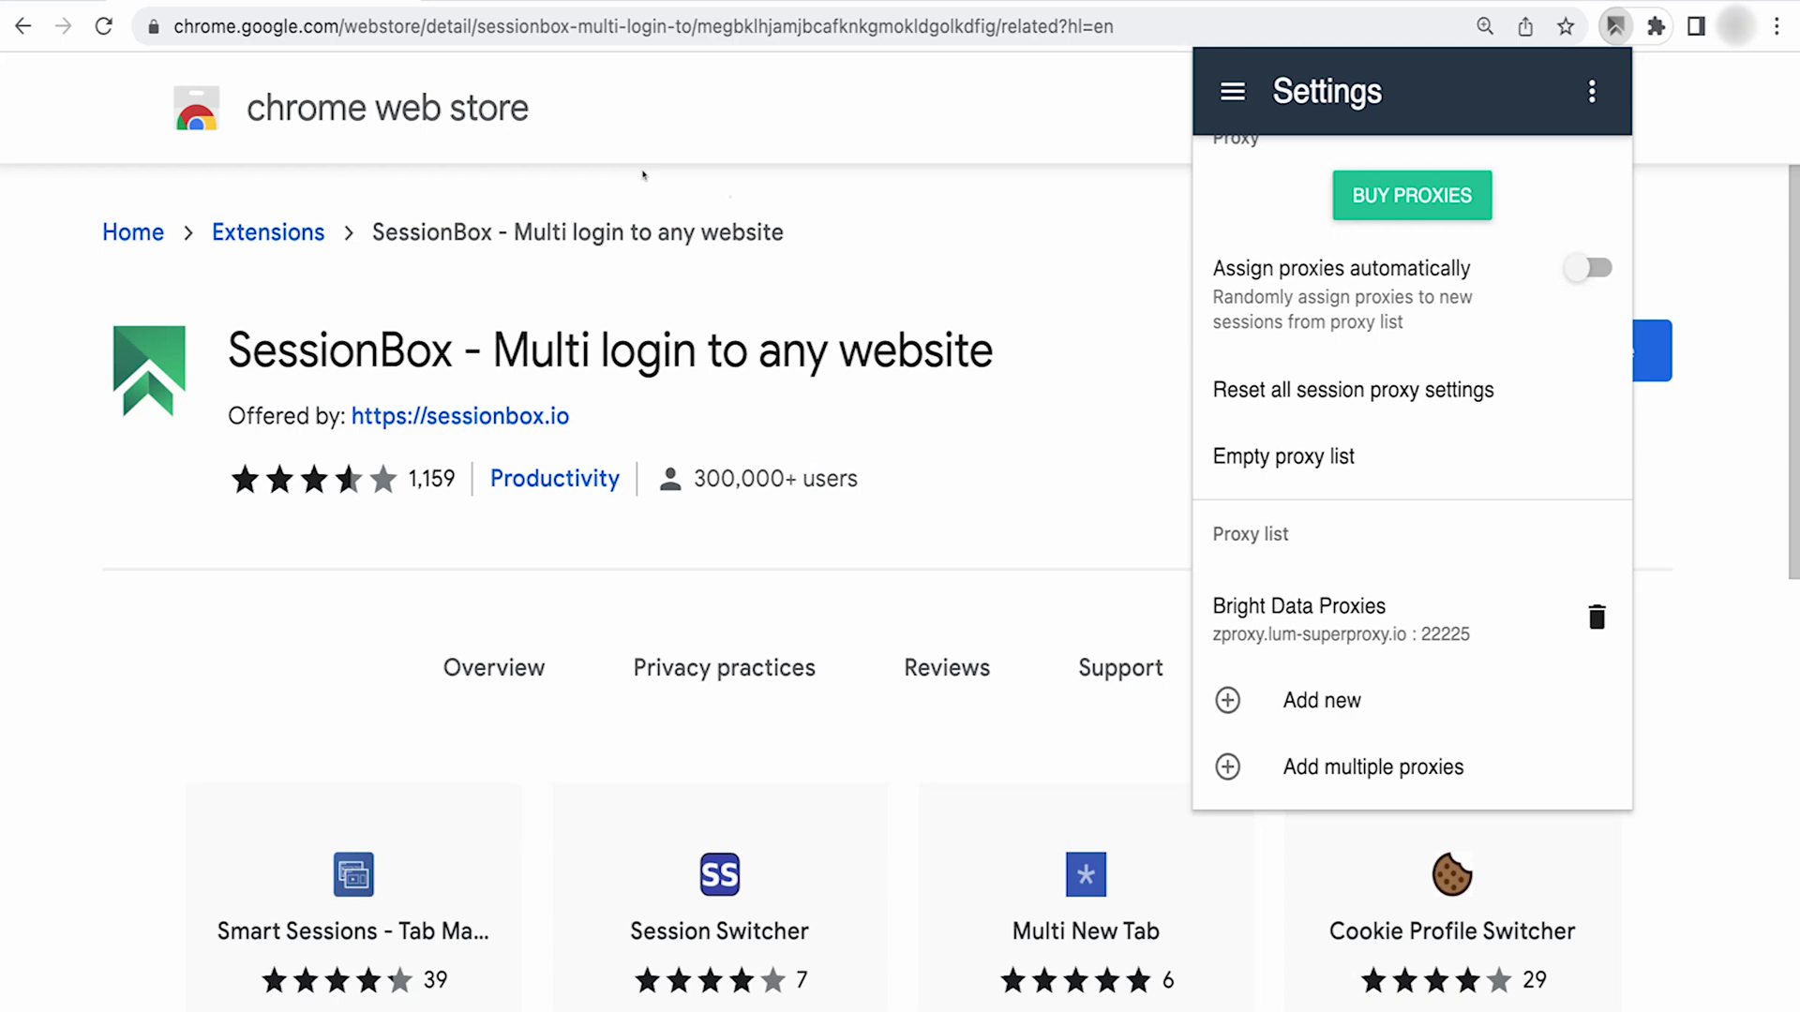
key("ctrl+t")
- Go to linkedin.com and create a SessionBox session named 'LinkedIn Test'
left_click(1614, 26)
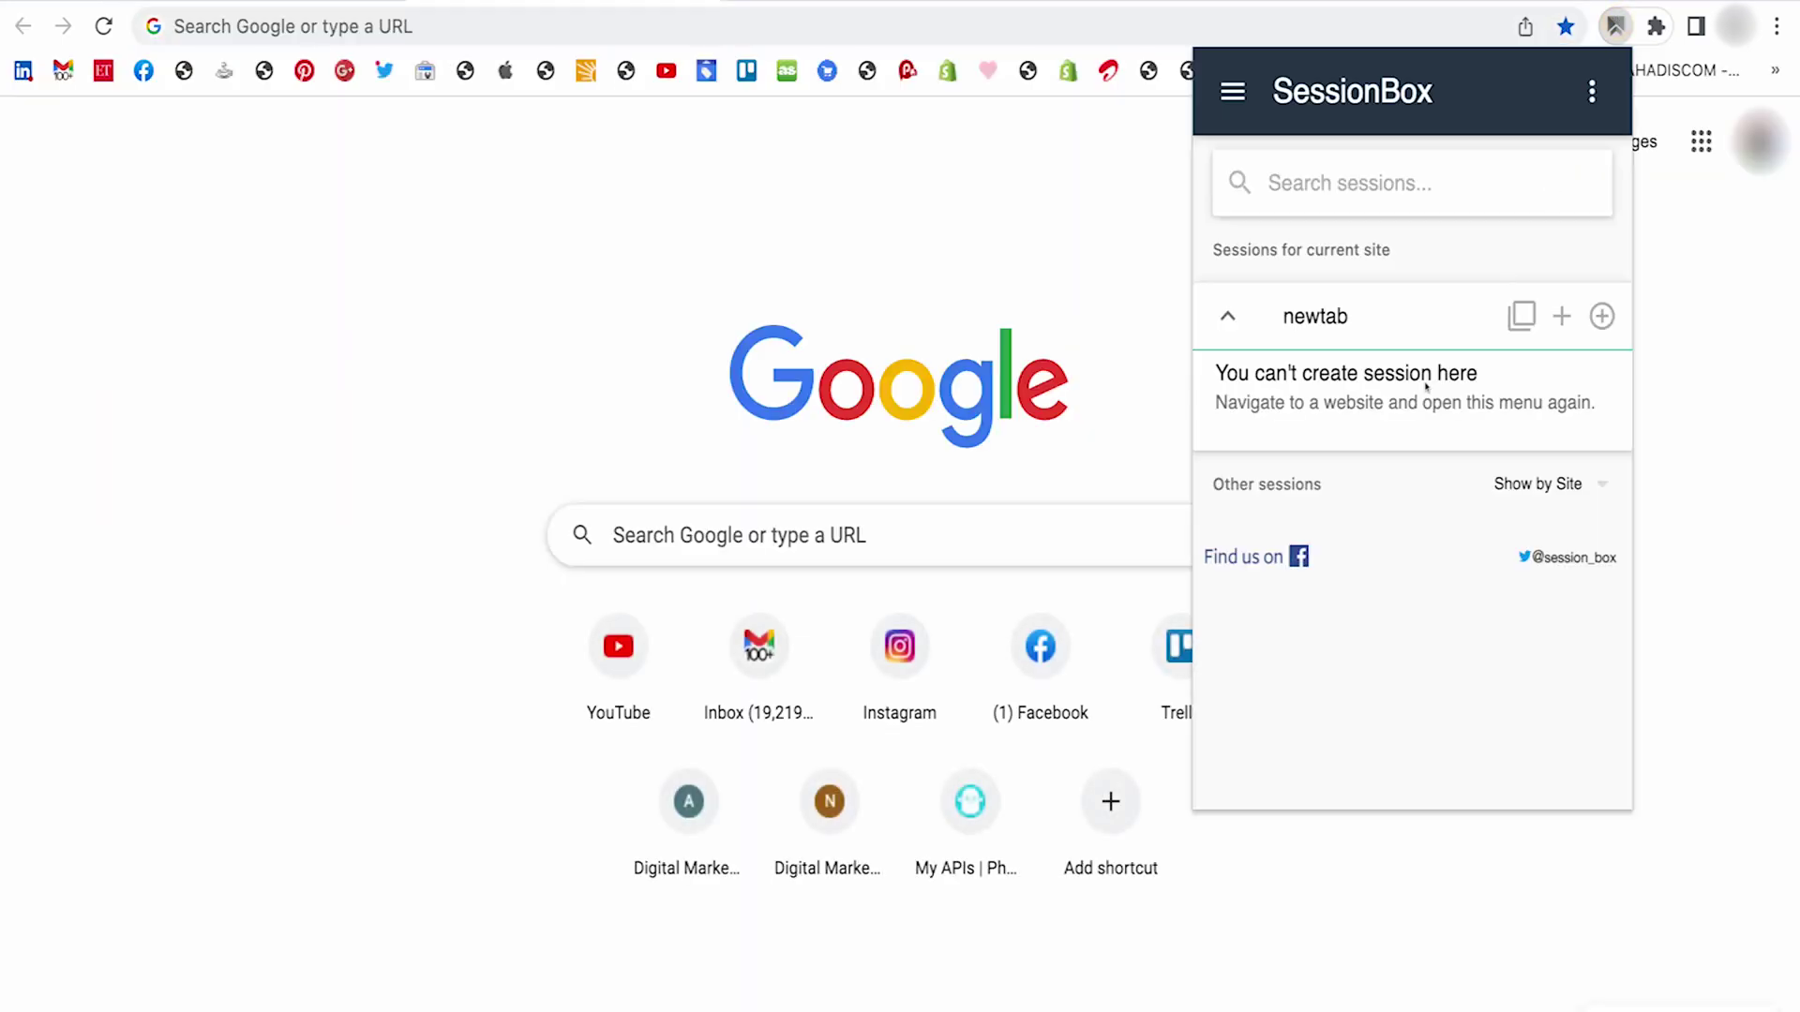
left_click(1037, 38)
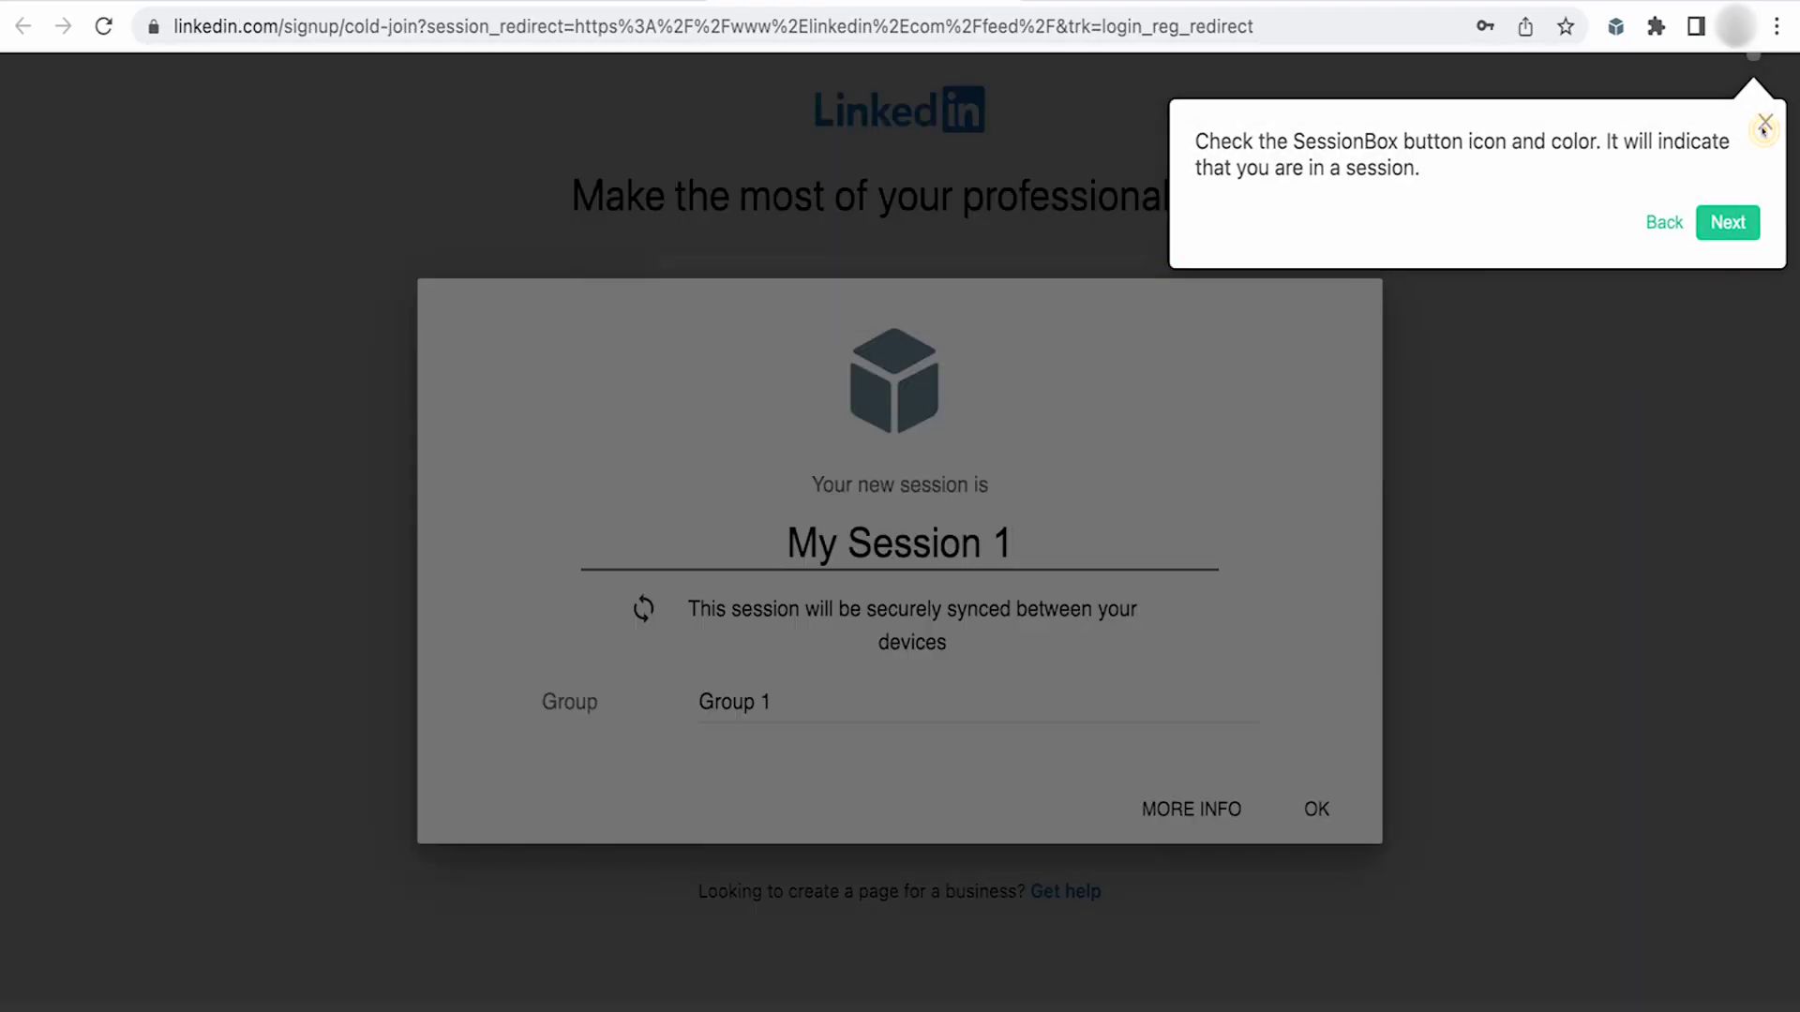
left_click(1728, 221)
triple_click(1078, 534)
type("LinkedI")
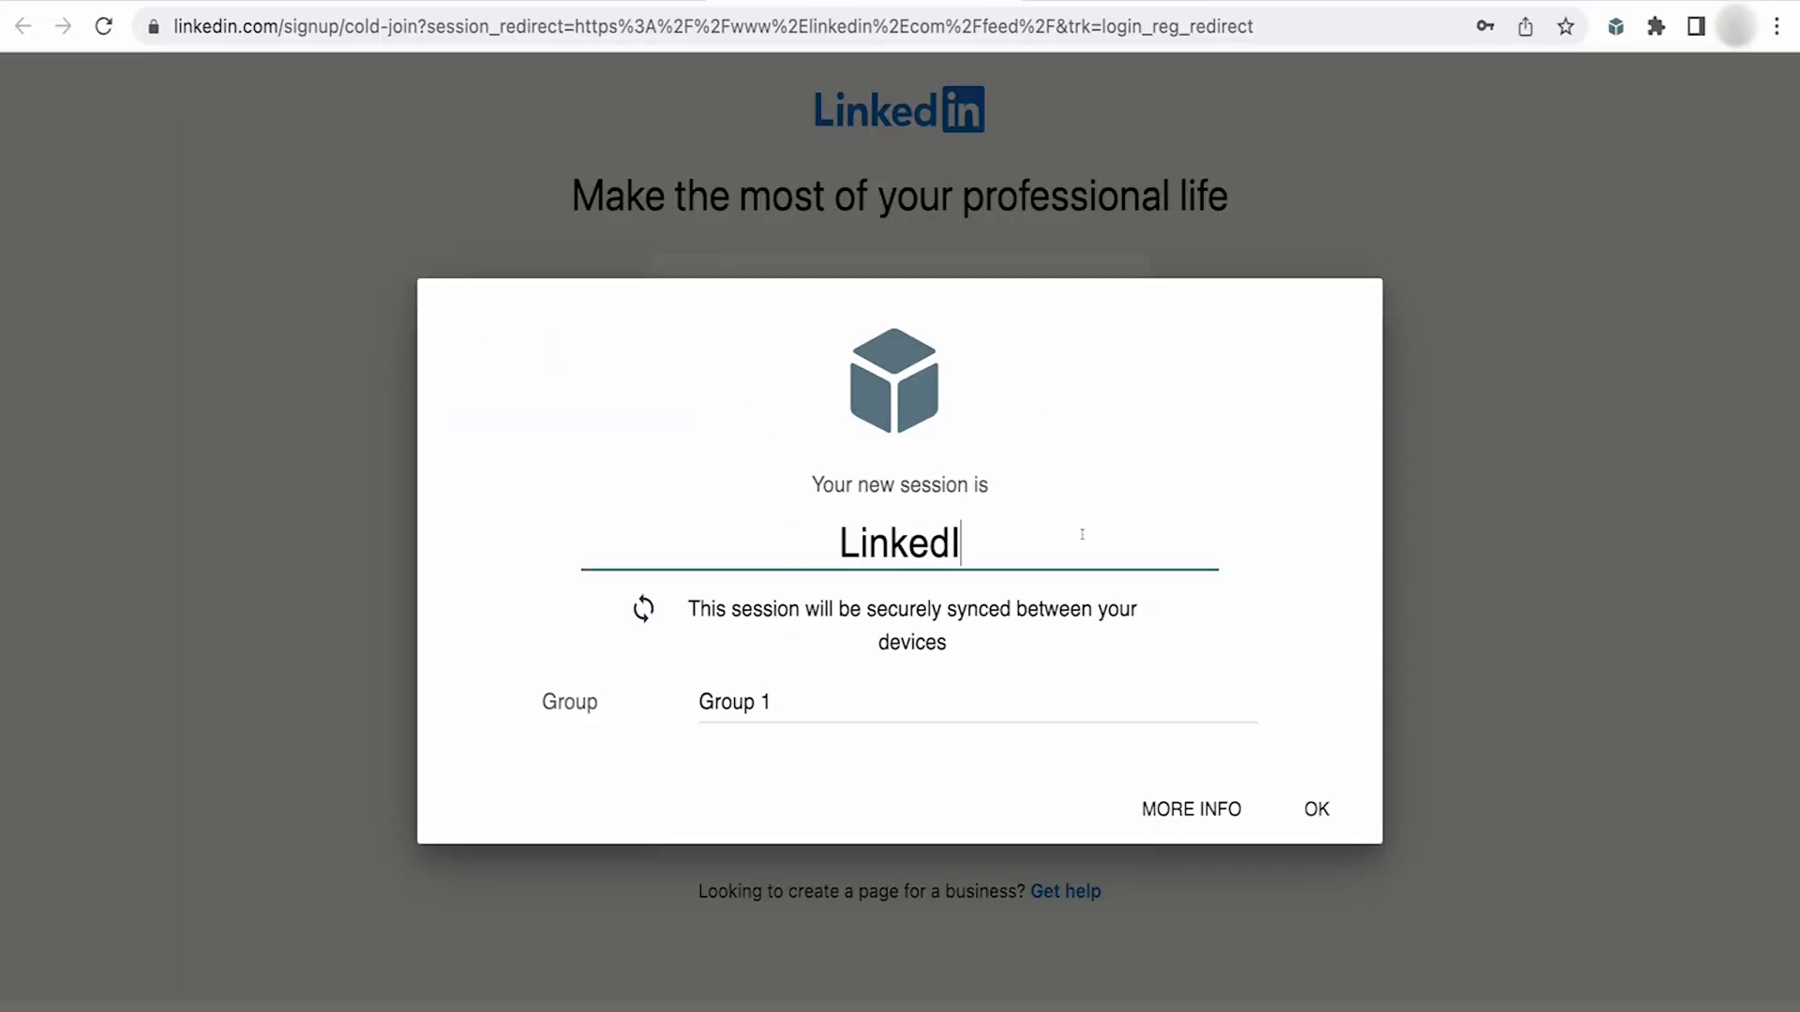
type("n Test")
left_click(1320, 809)
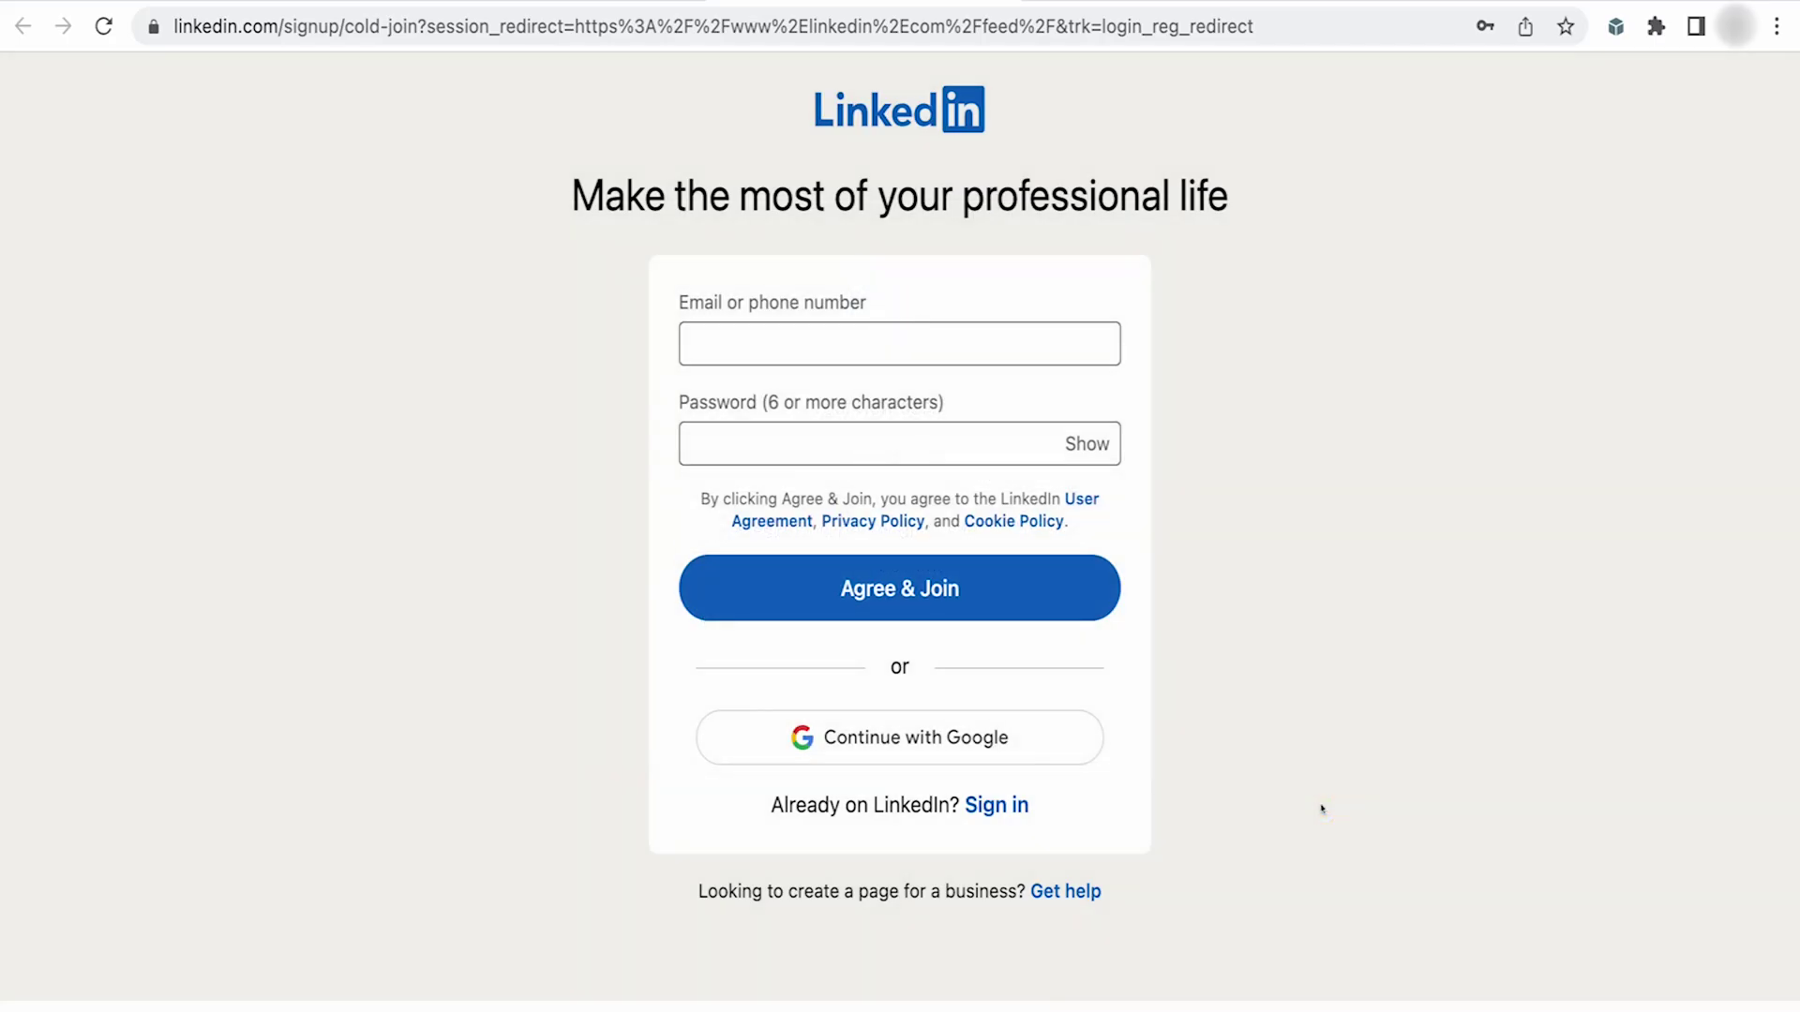
left_click(1614, 26)
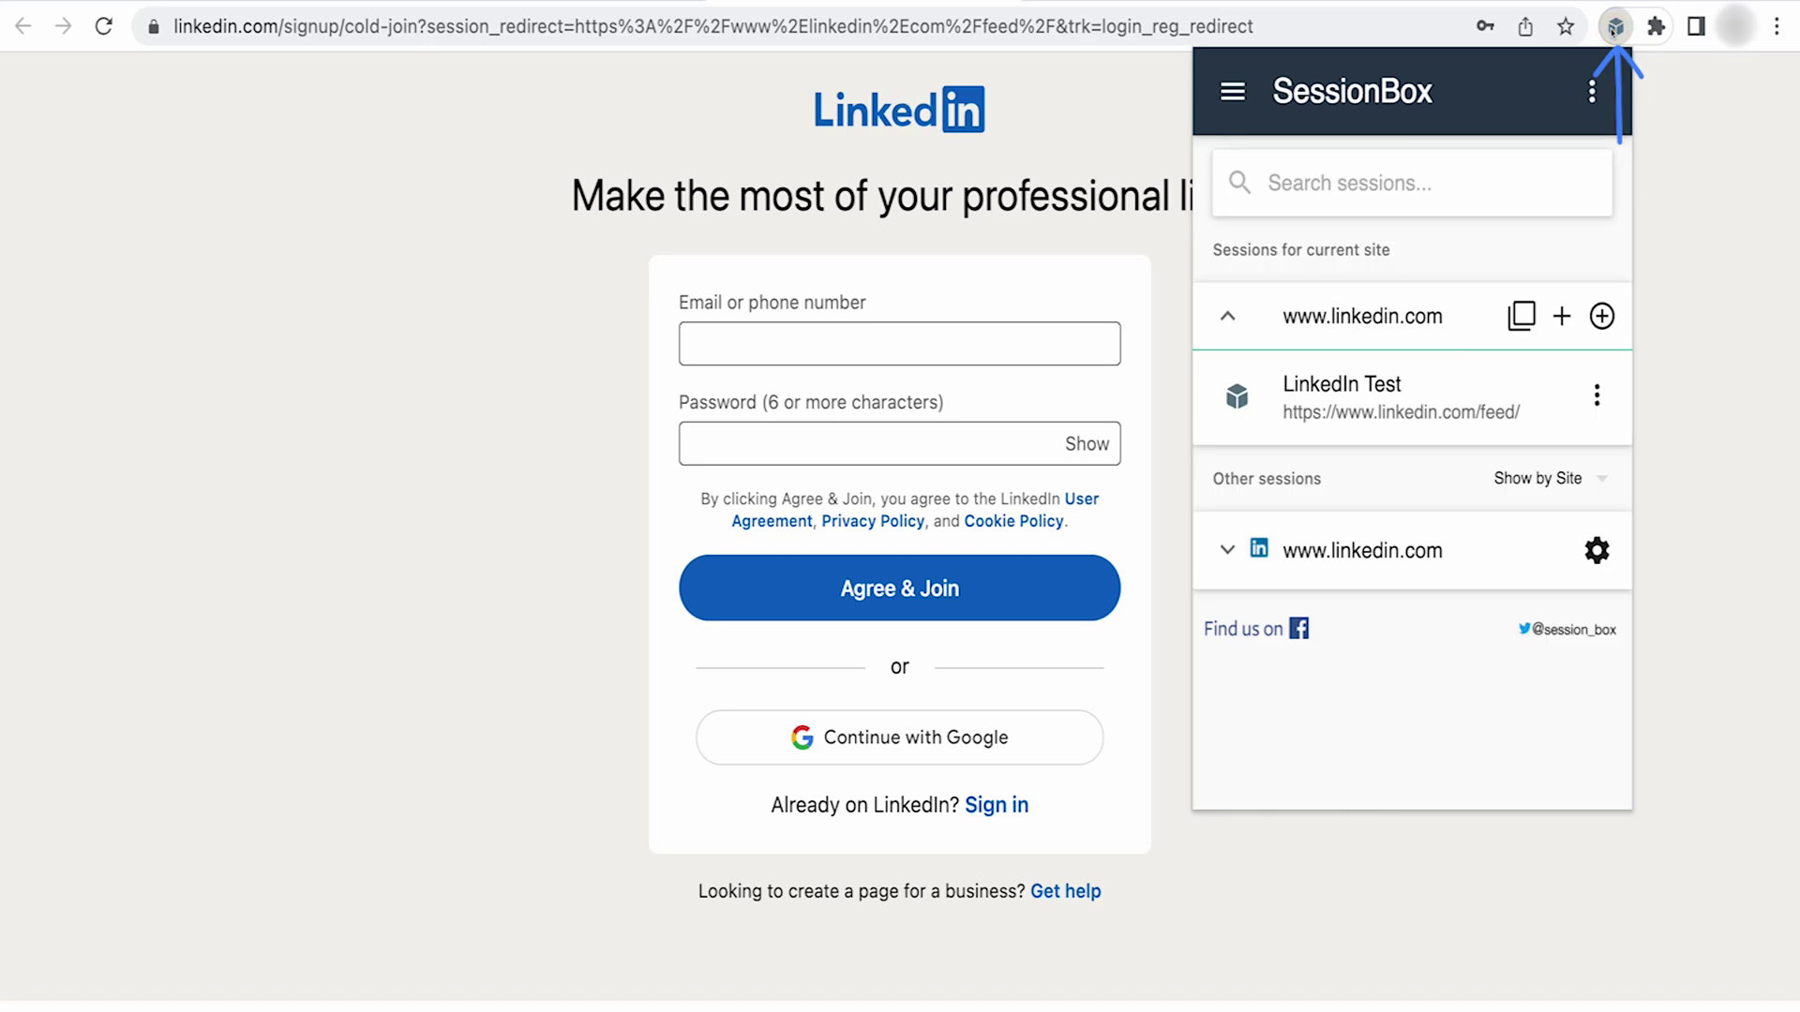
- In the LinkedIn Test session's settings, choose Bright Data Proxies as its proxy
left_click(1595, 396)
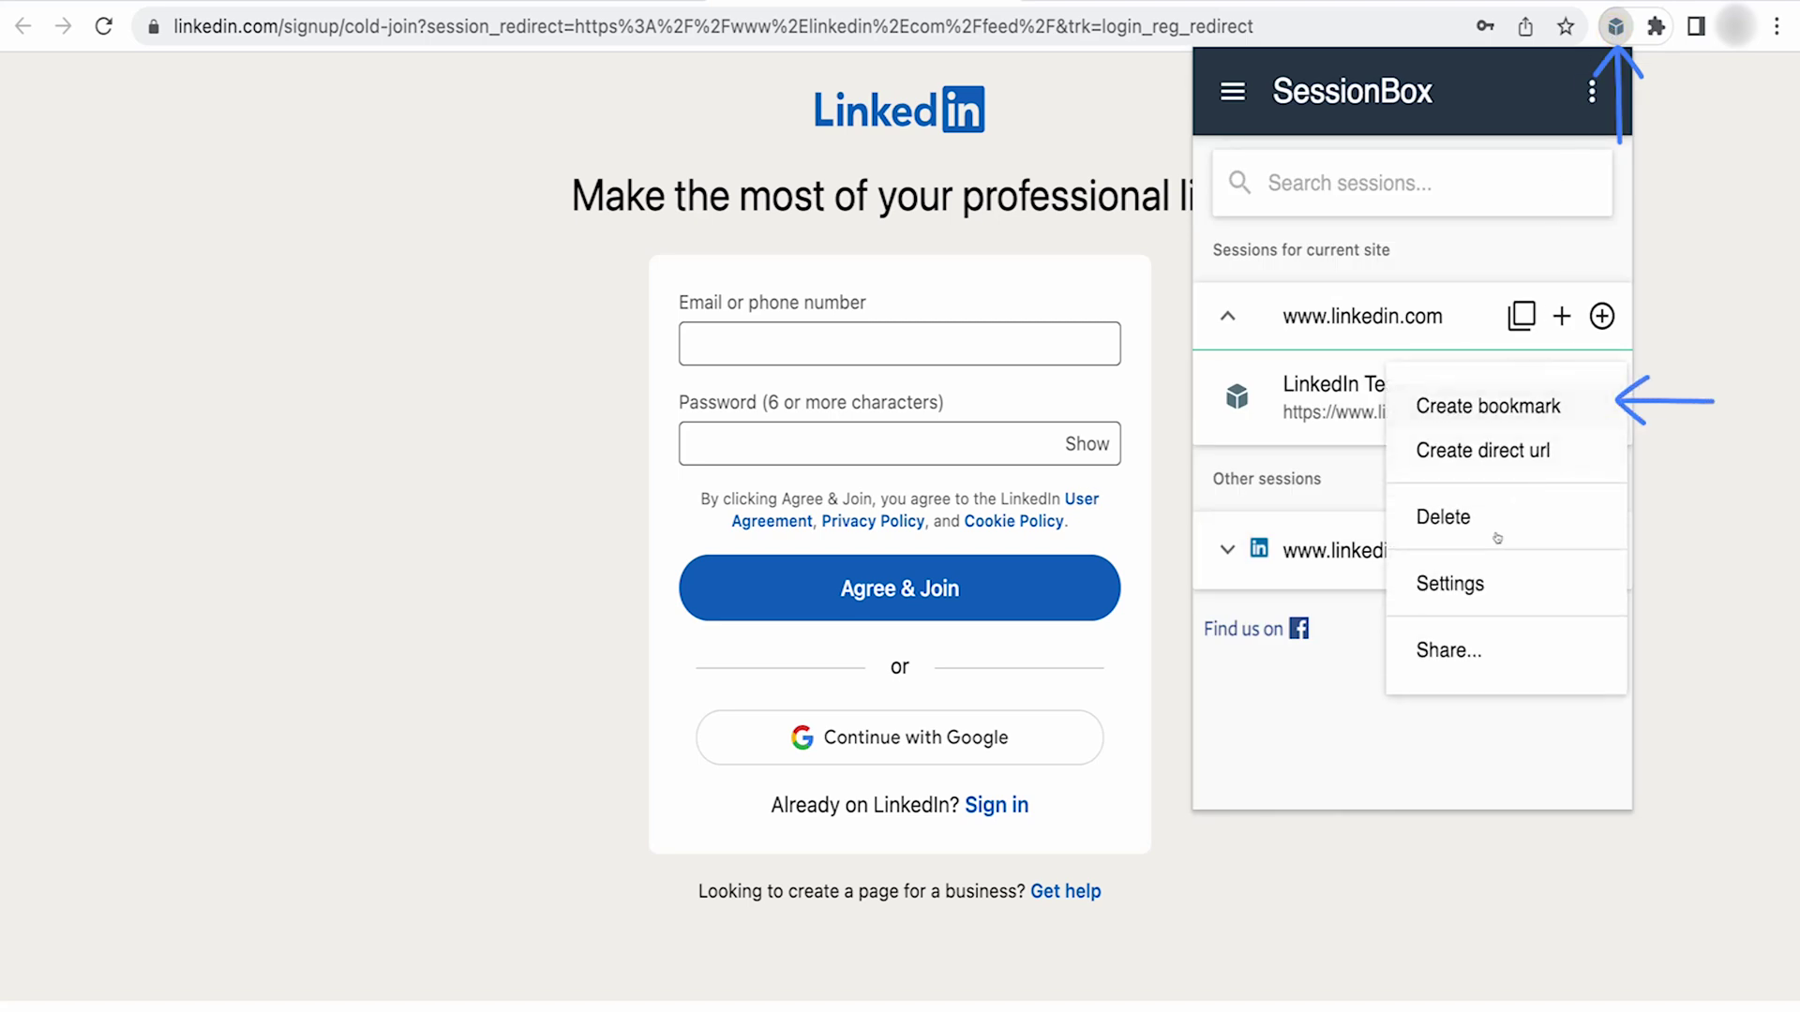
left_click(1475, 580)
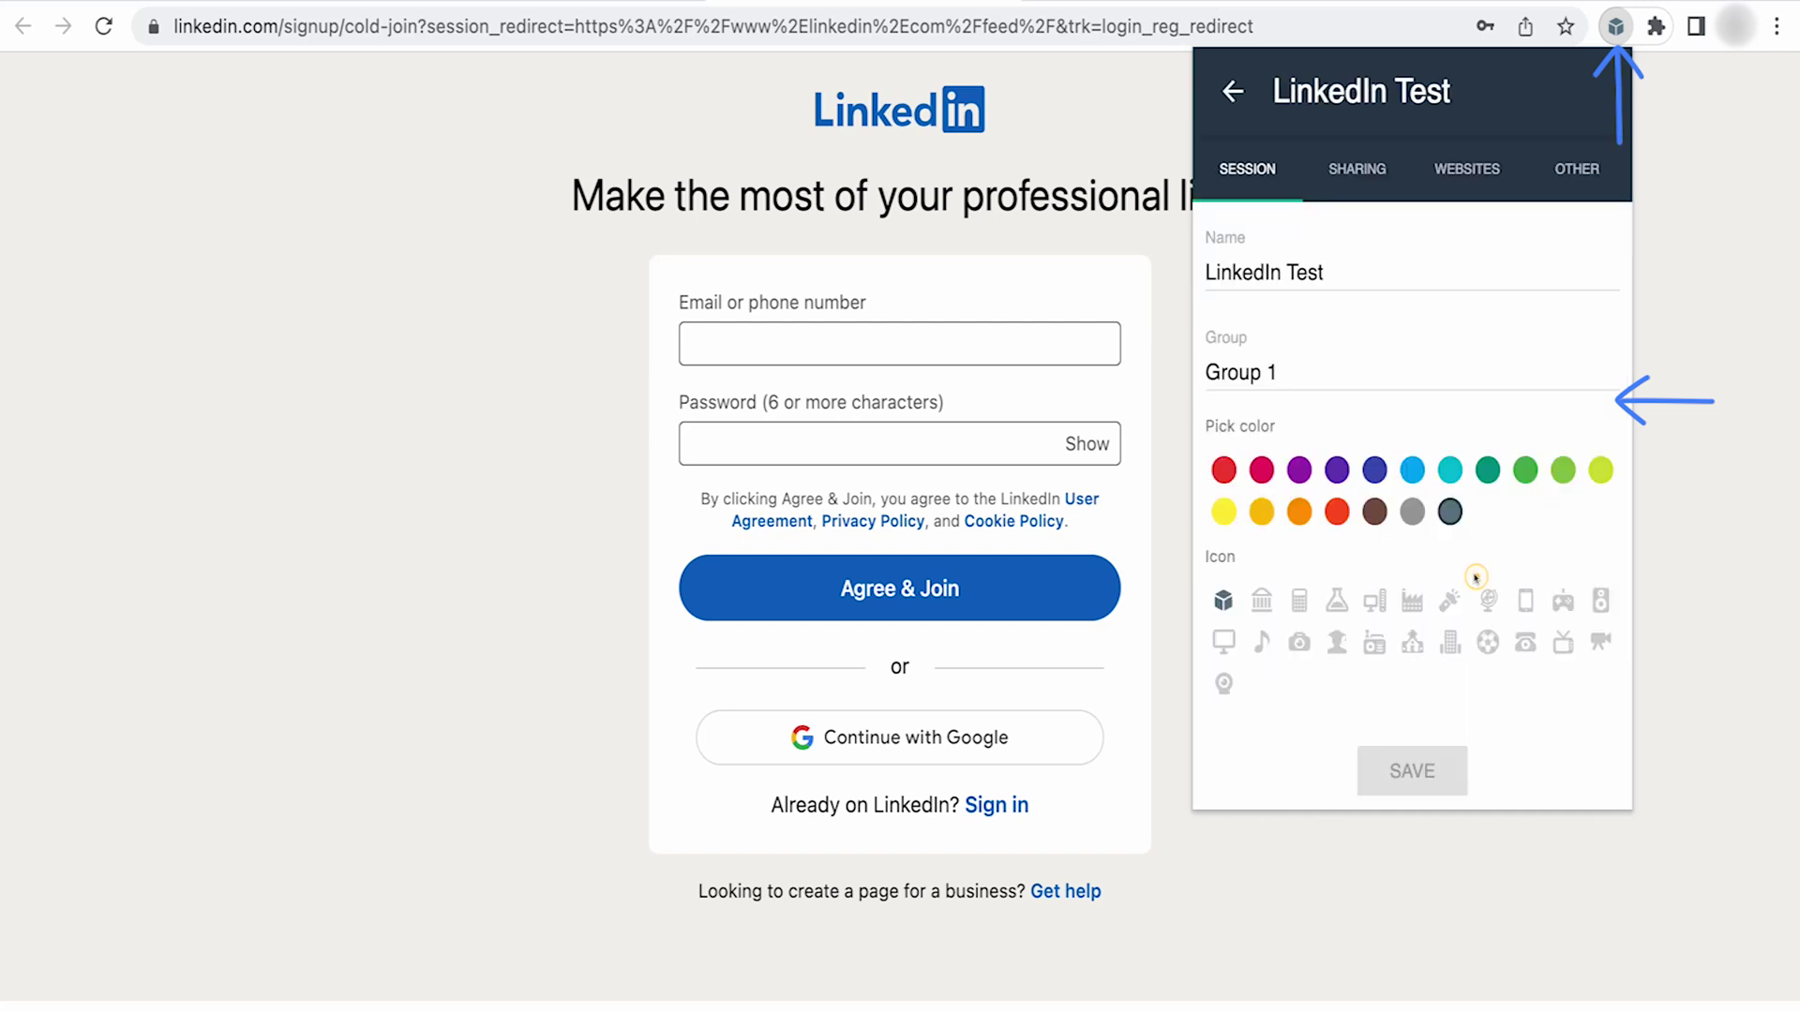
left_click(1567, 178)
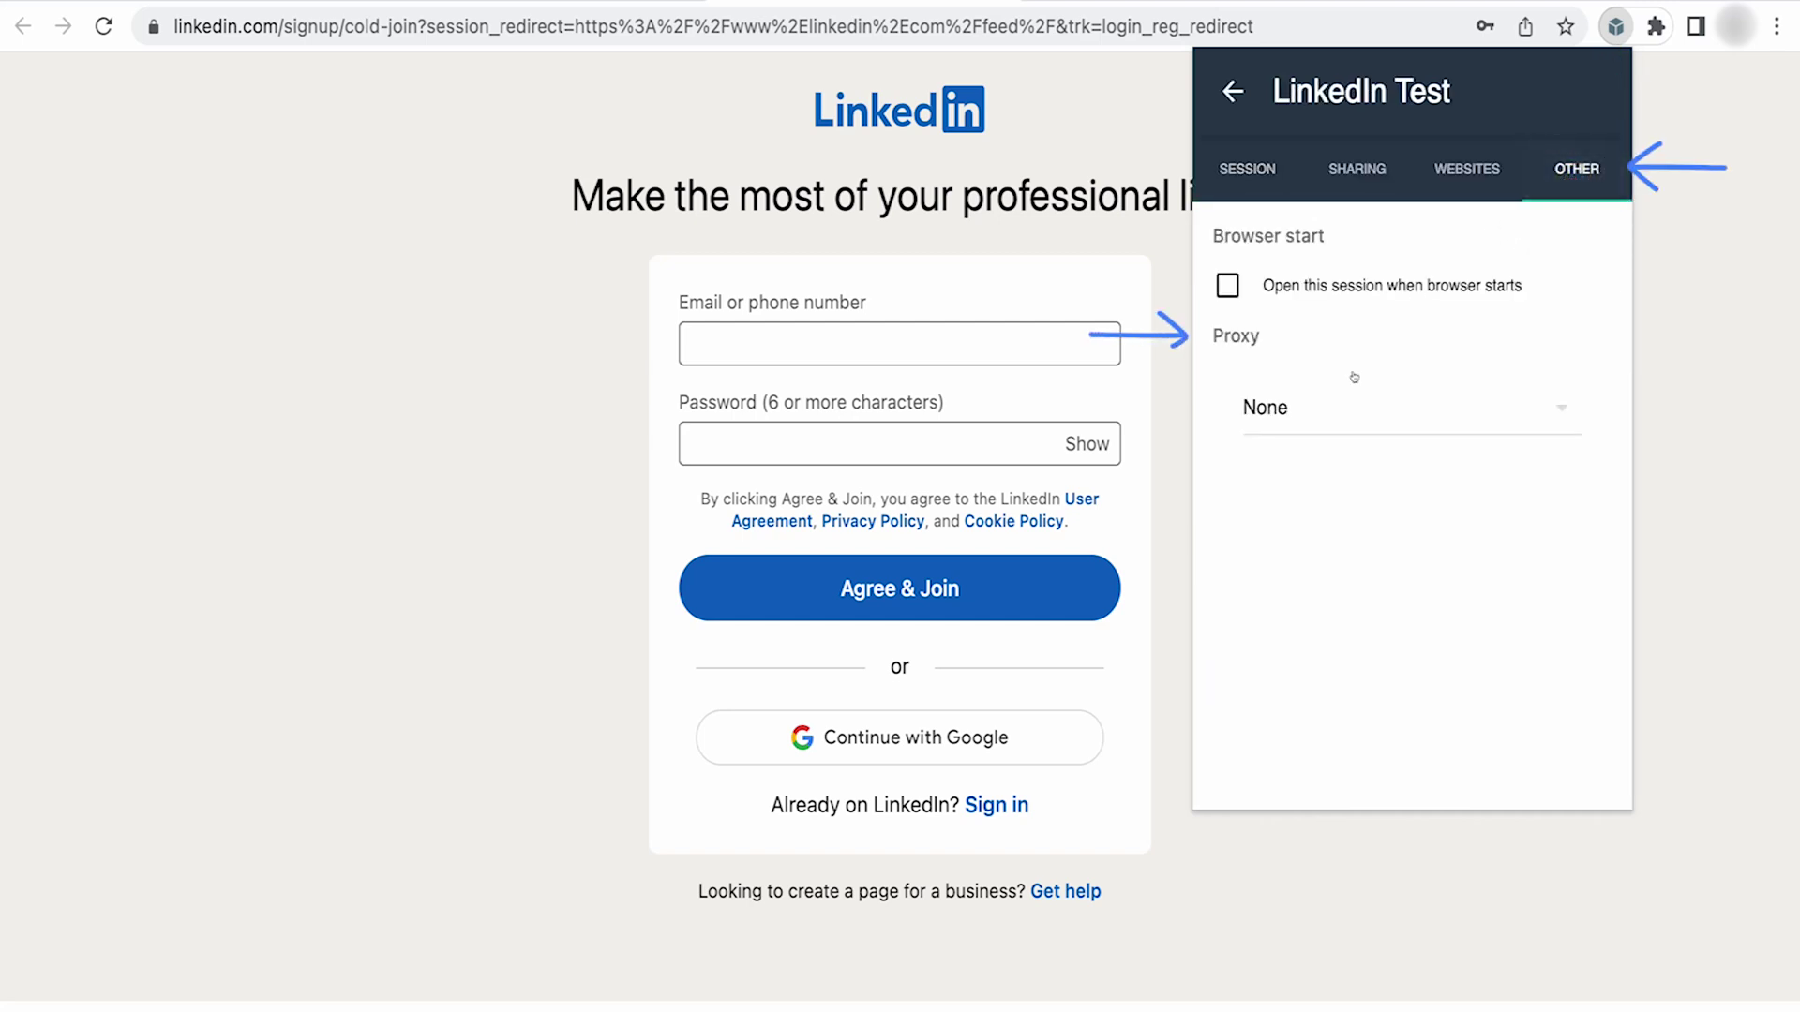
left_click(1348, 406)
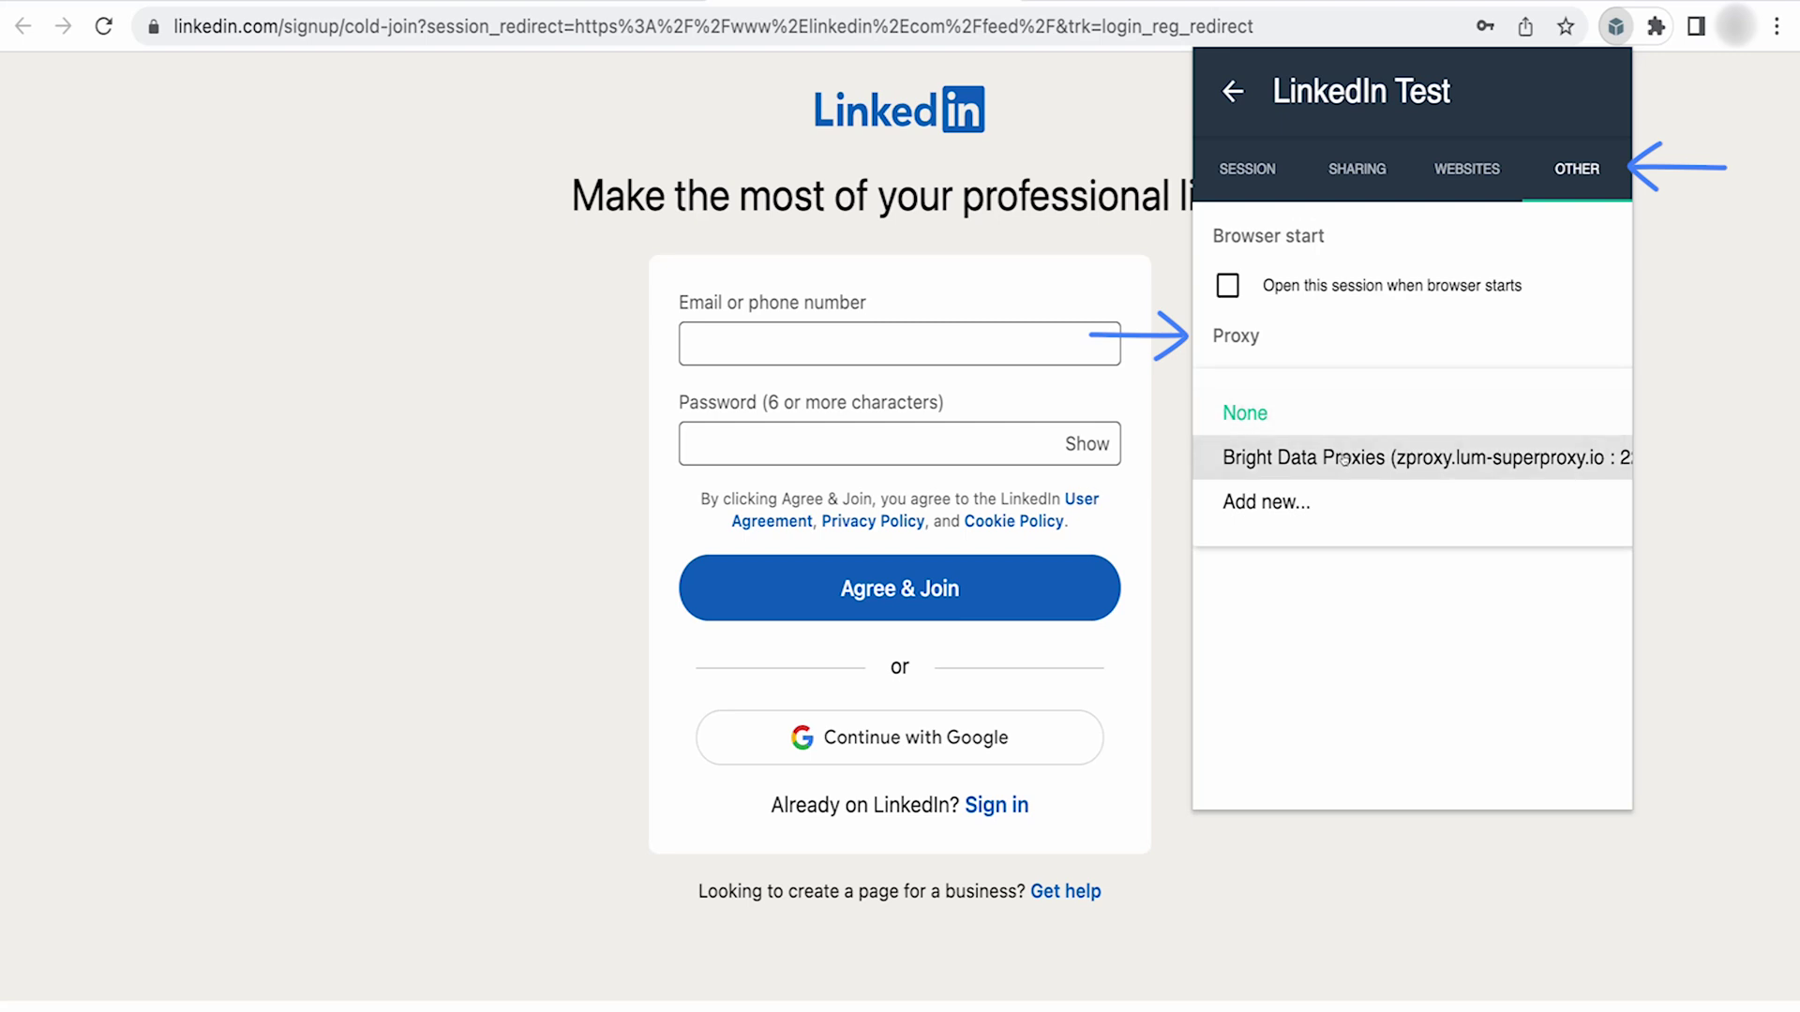
left_click(1350, 457)
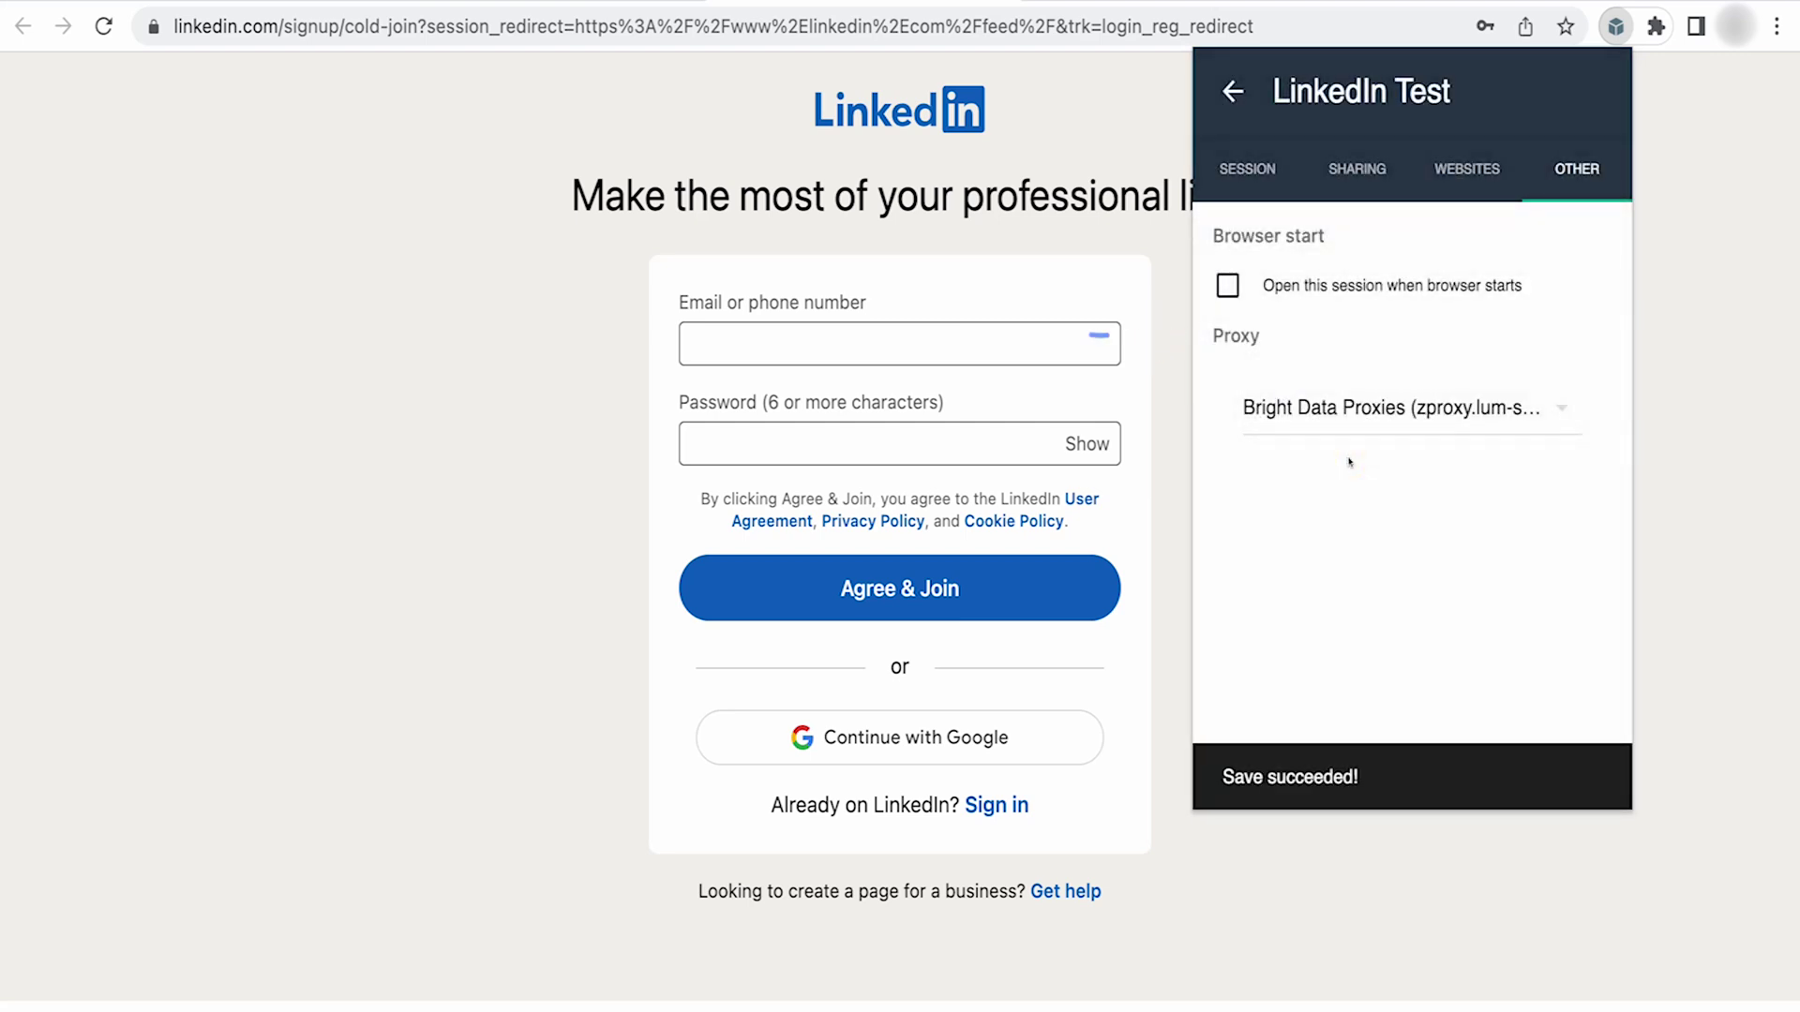